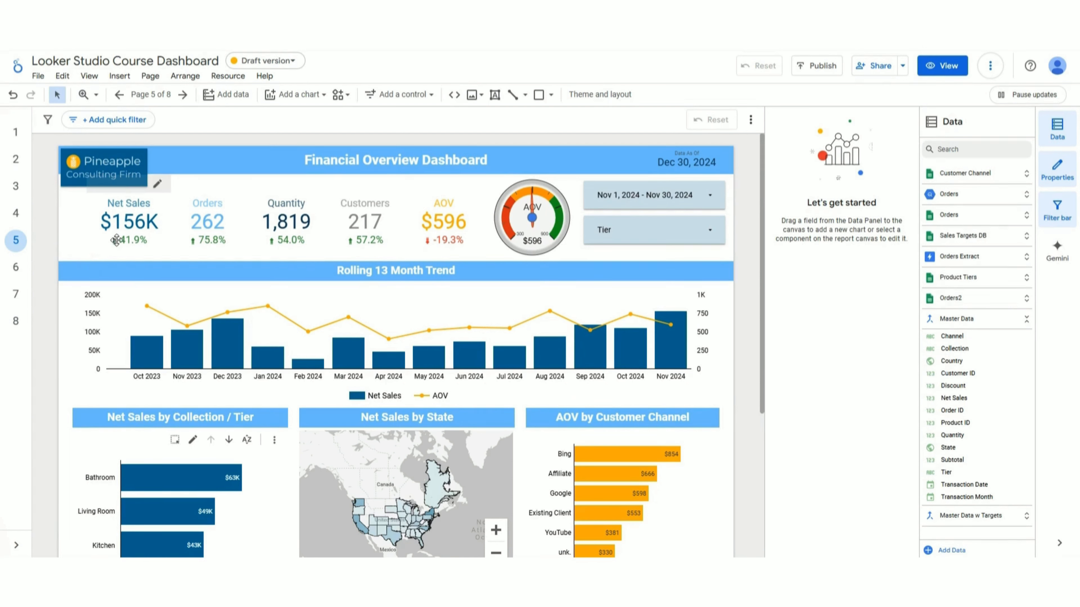
left_click(139, 223)
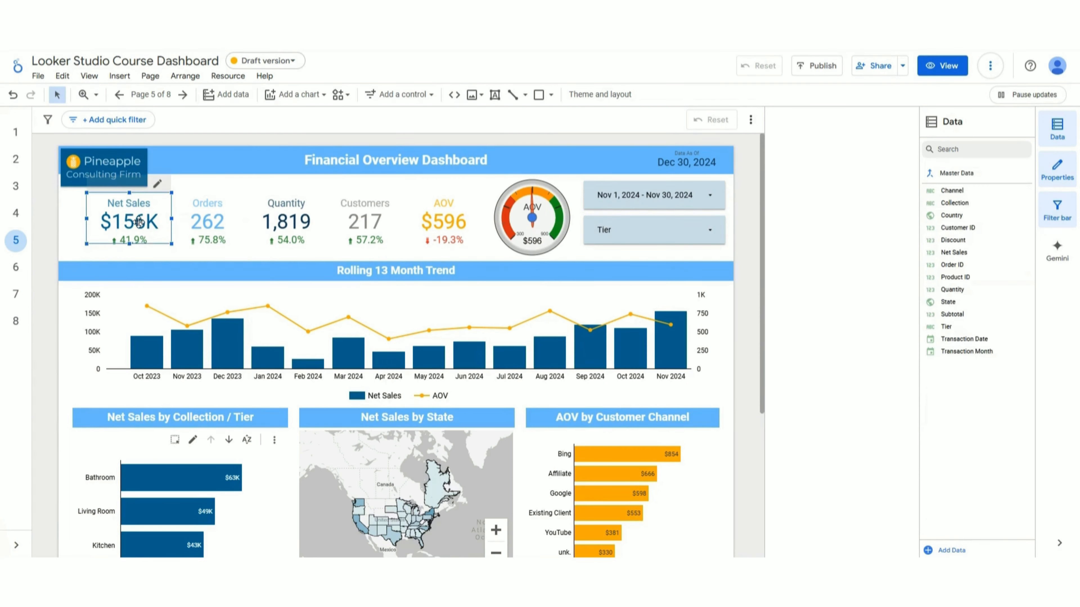
left_click(212, 229)
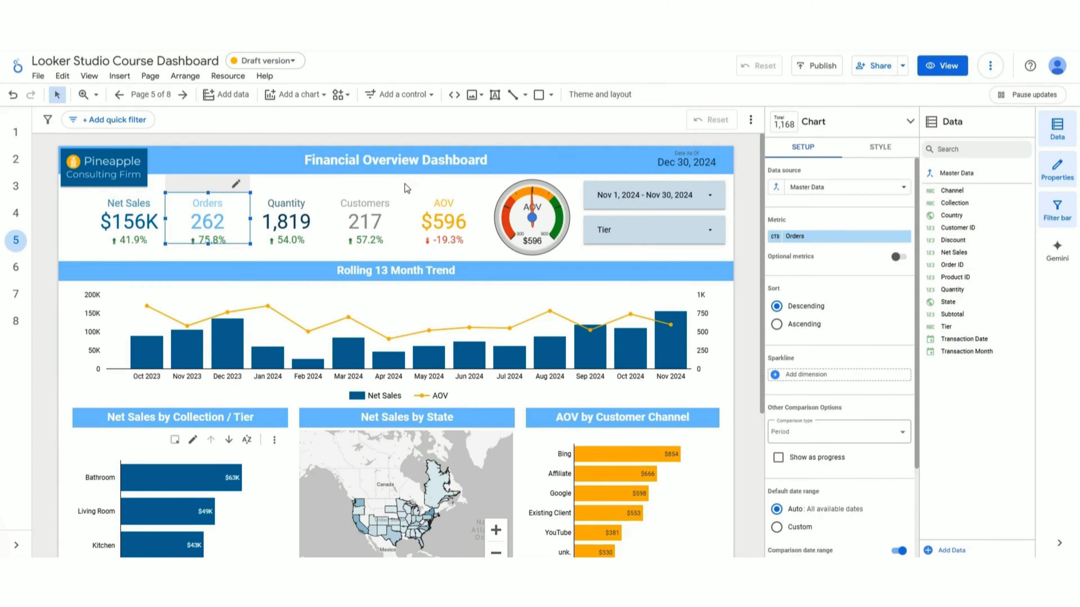
left_click(339, 184)
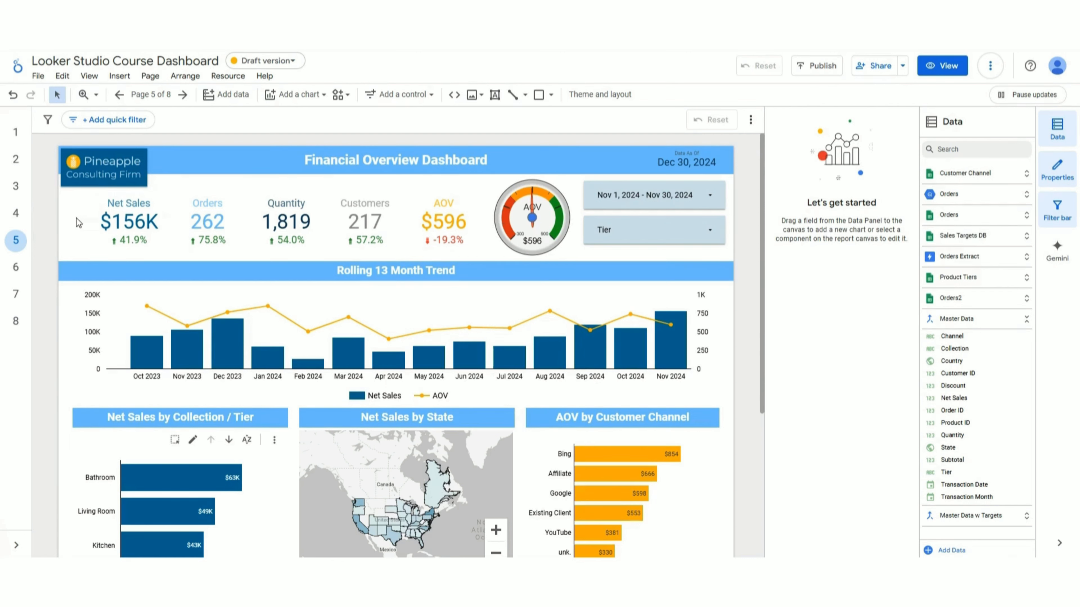
Shift the five KPI scorecards and the AOV gauge left, closer to the page's left edge, to free header space.
left_click_drag(74, 217, 417, 228)
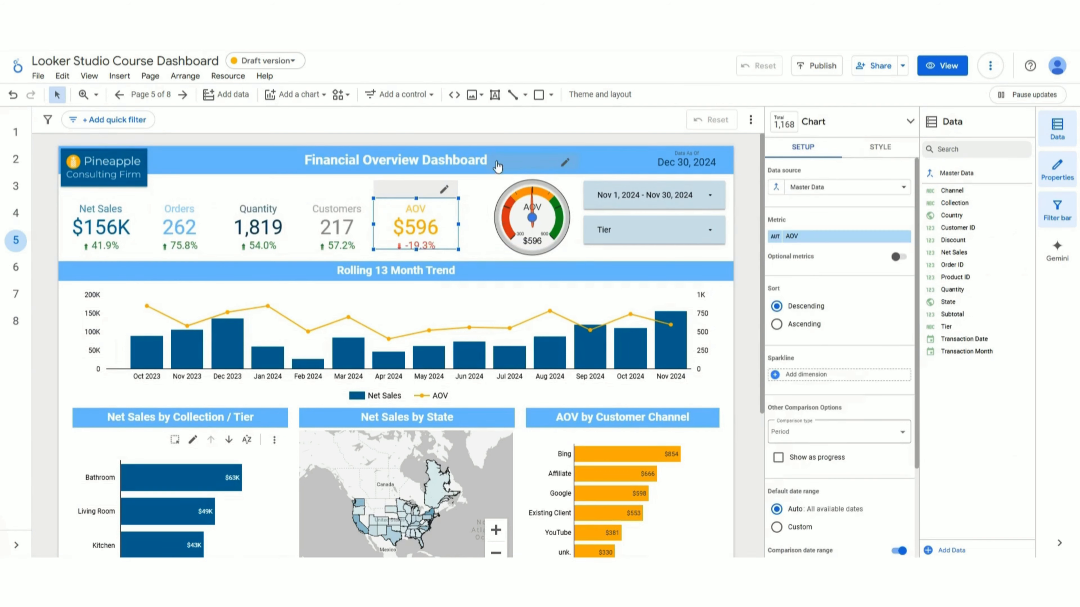
left_click_drag(498, 167, 468, 170)
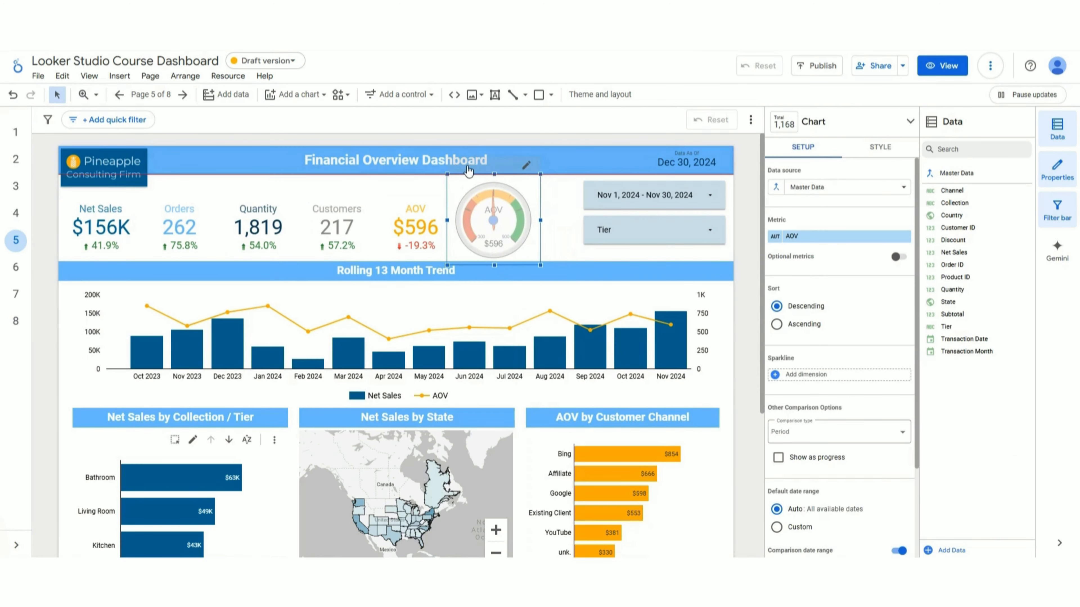
left_click(552, 213)
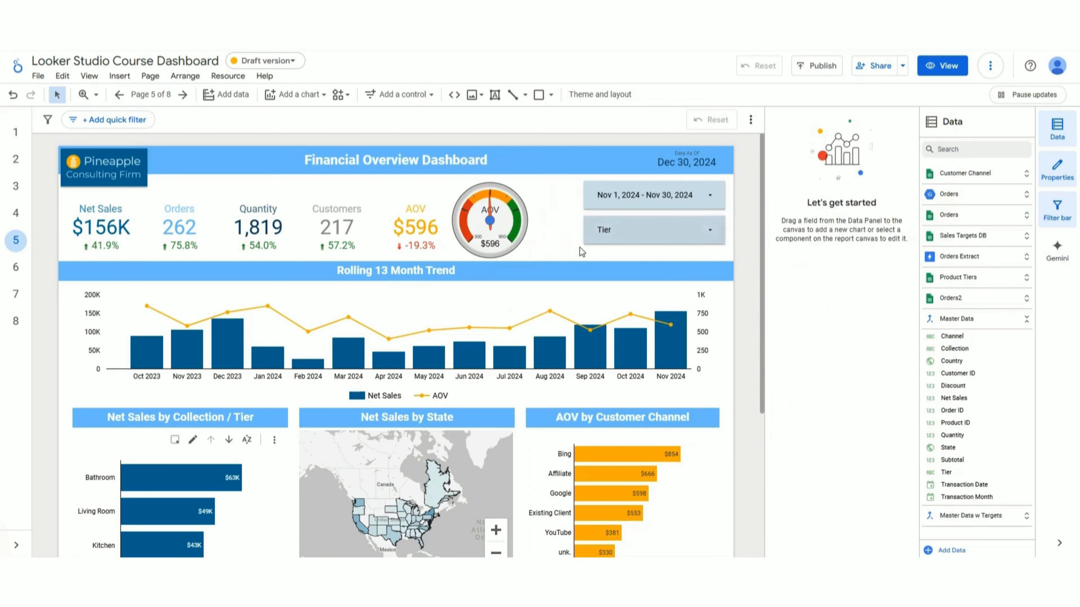
Reduce the height of the date range and Tier controls together, keeping their tops in place.
left_click_drag(580, 247, 621, 181)
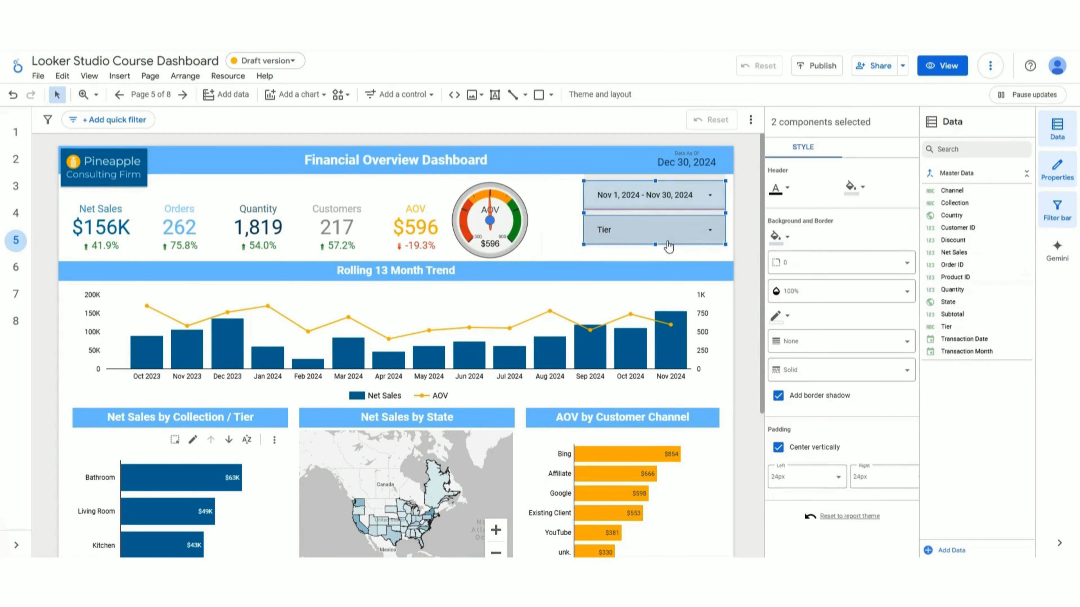
left_click_drag(655, 245, 656, 227)
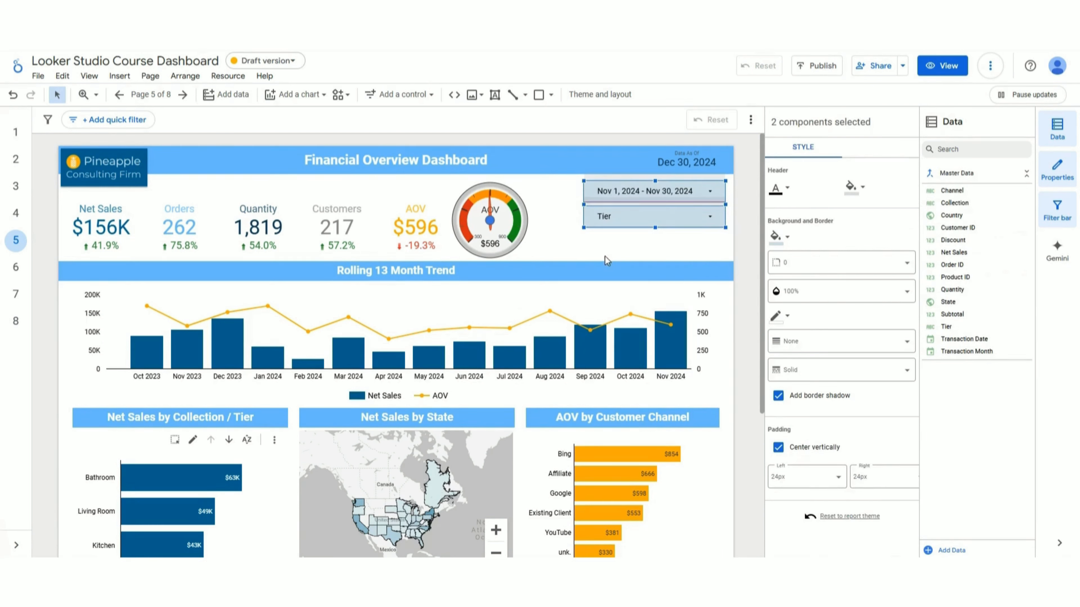
Move the Rolling 13 Month Trend heading bar slightly down, so it sits just above the trend chart.
left_click(599, 265)
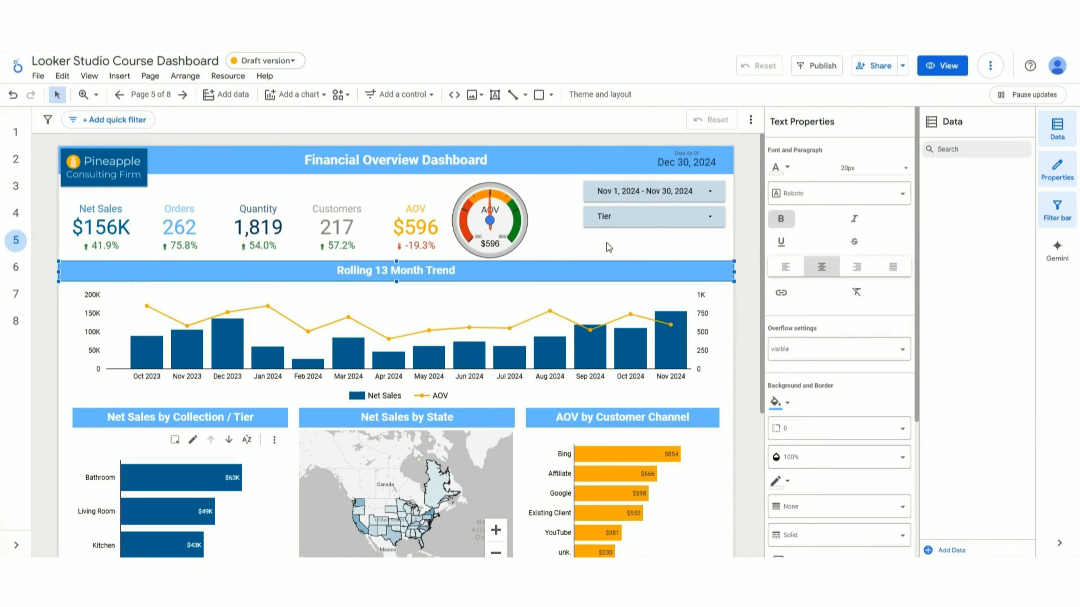
key("Down")
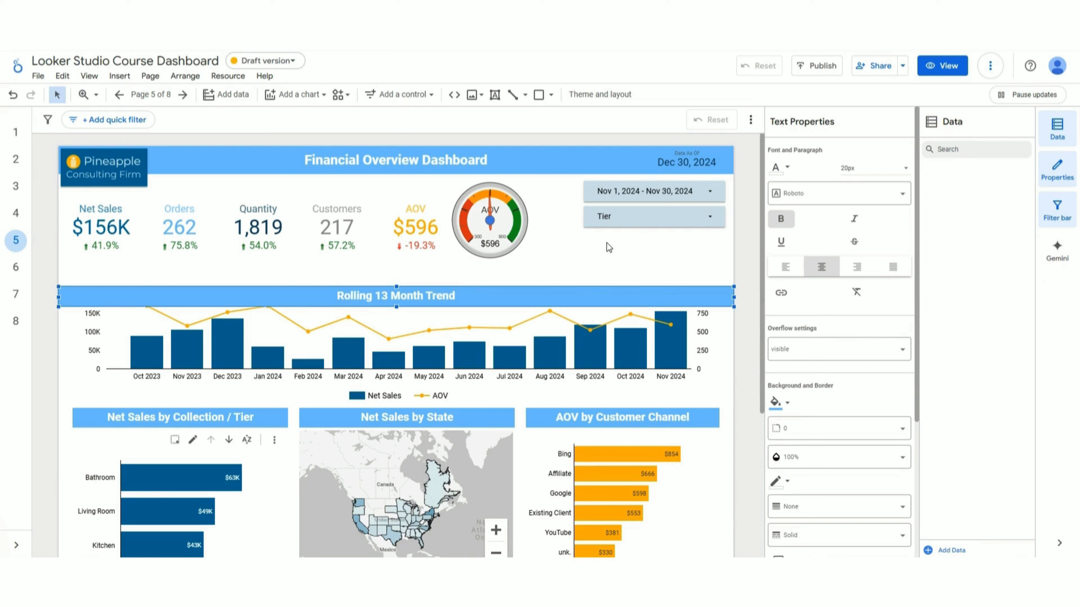
key("Up")
key("Down")
key("Up")
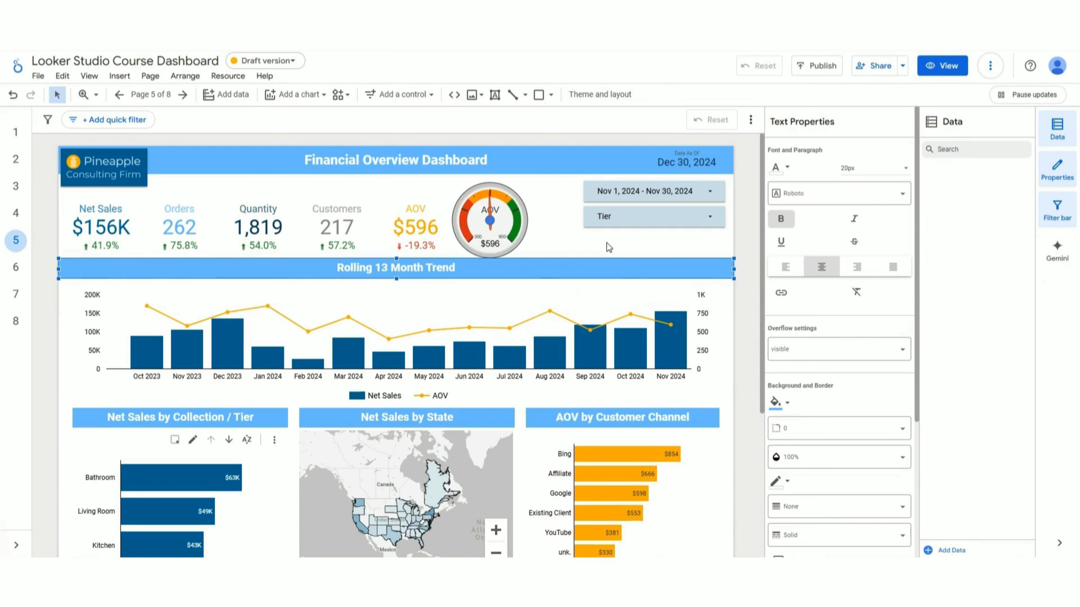
key("Down")
key("Down")
key("Down")
key("Down")
key("Down")
key("Down")
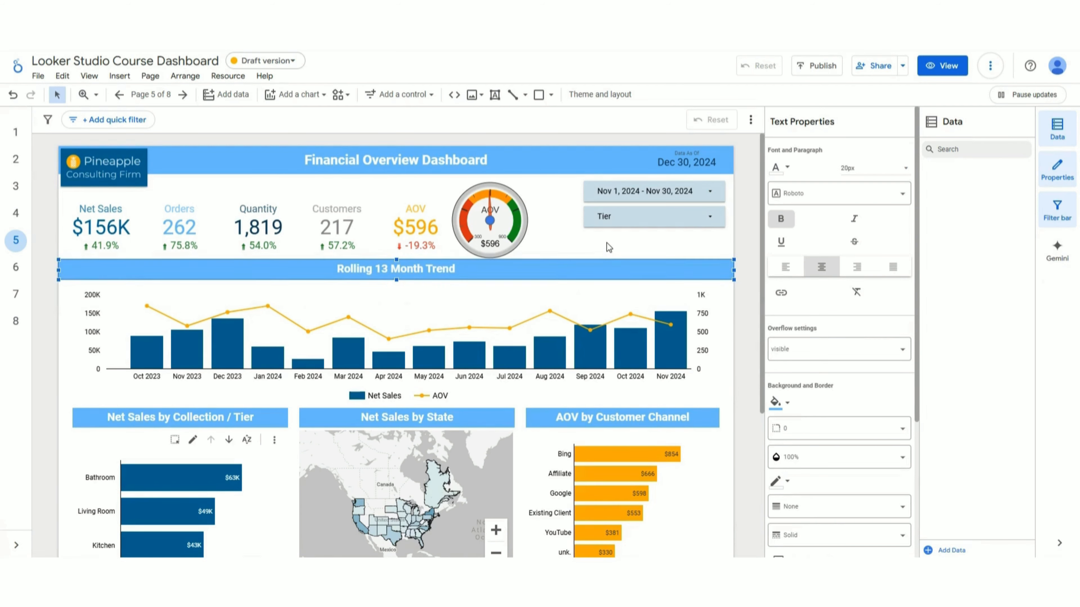
key("Down")
key("Down")
key("Down")
key("Down")
key("Down")
key("Down")
key("Down")
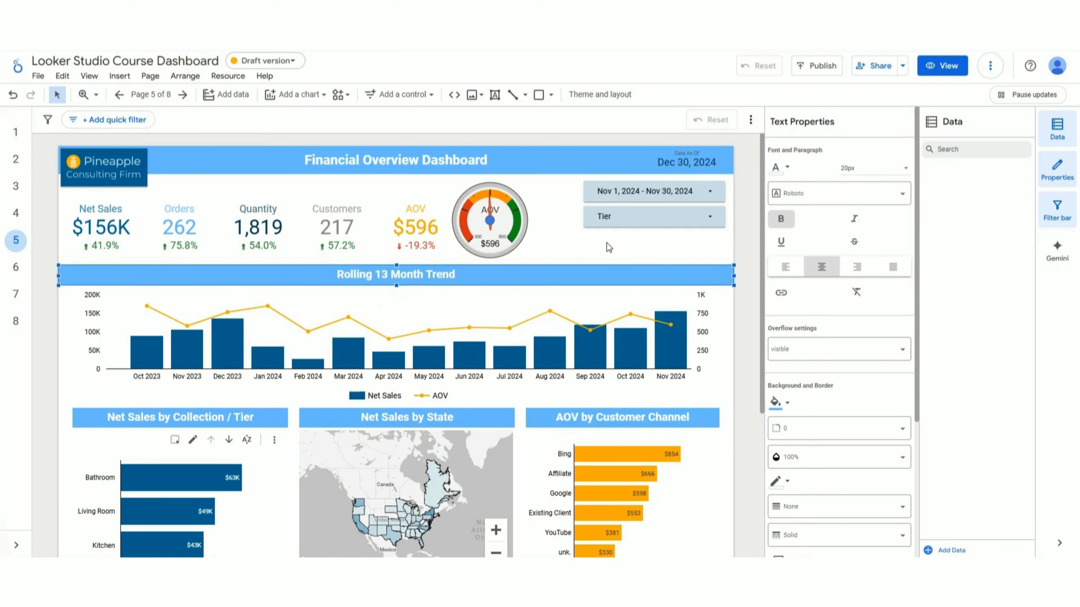
key("Down")
key("Down")
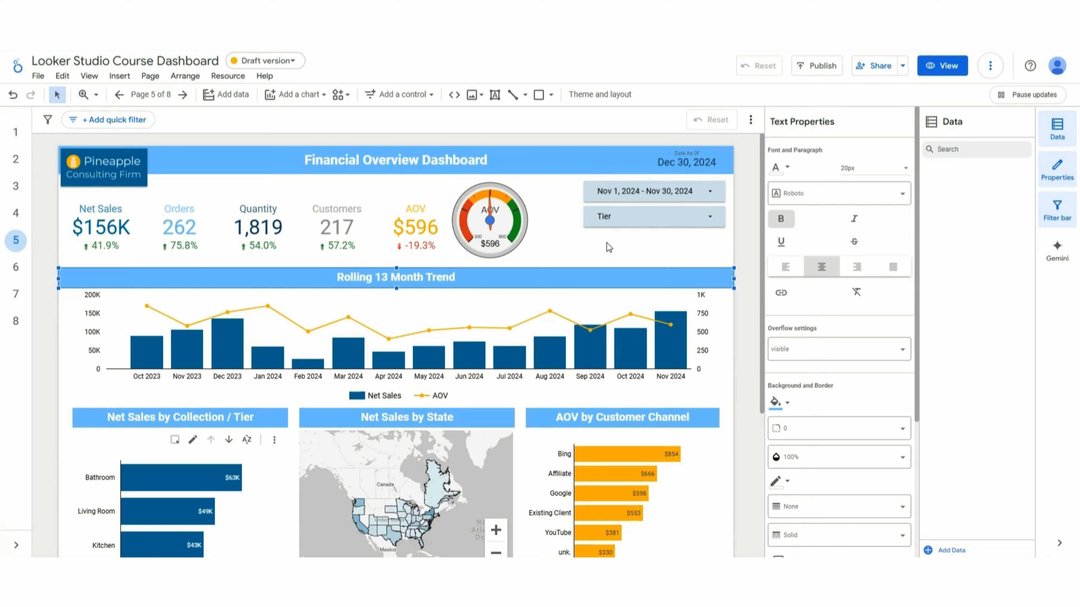
left_click(619, 257)
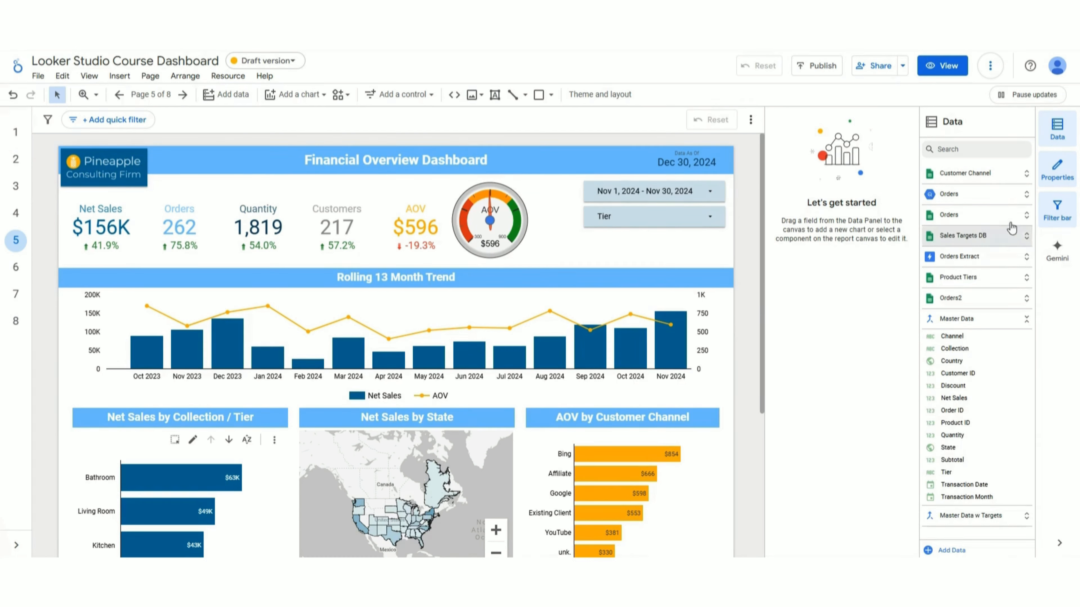
Start a new parameter in the Google Sheets Orders data source and name it COGS %.
left_click(999, 216)
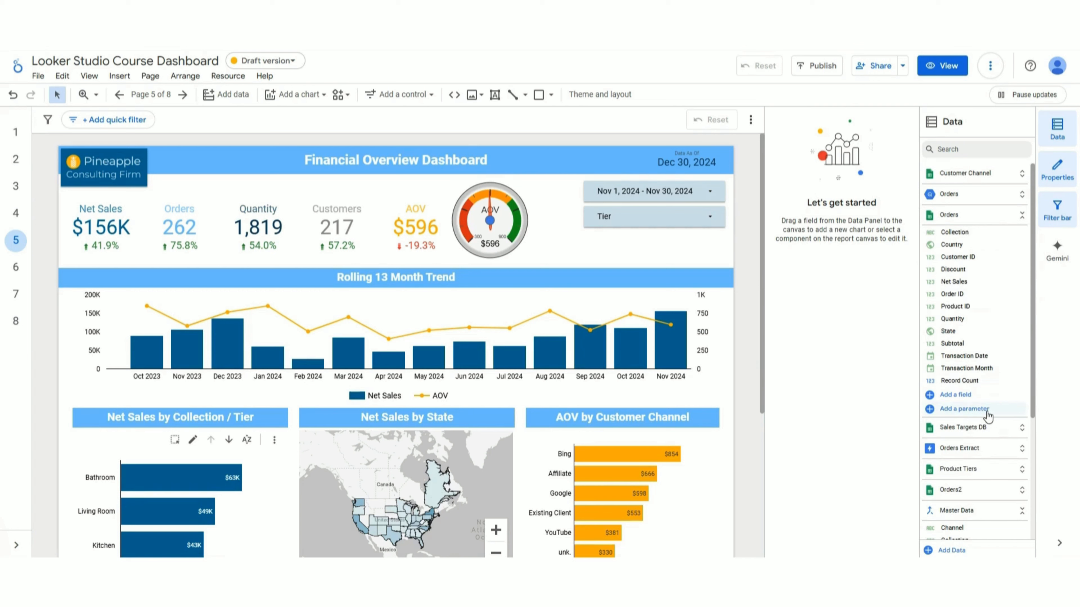
left_click(996, 216)
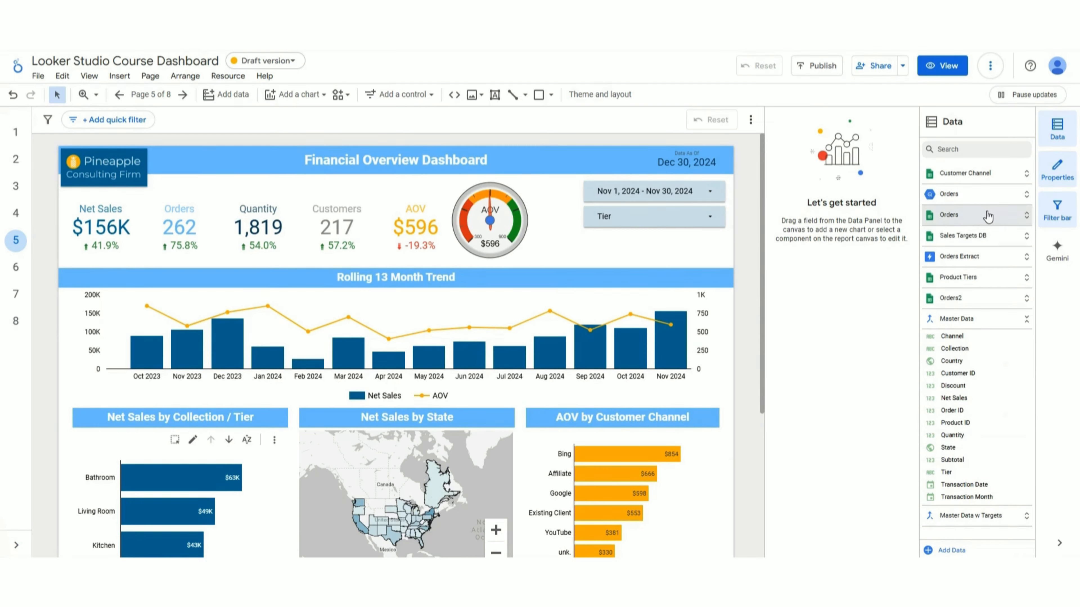
left_click(998, 218)
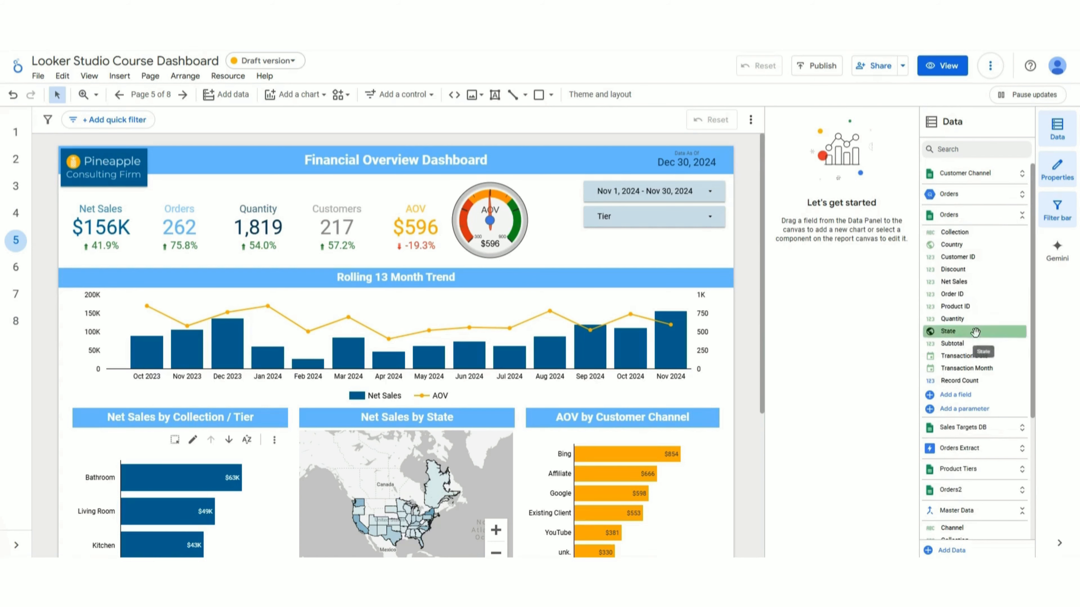
left_click(978, 410)
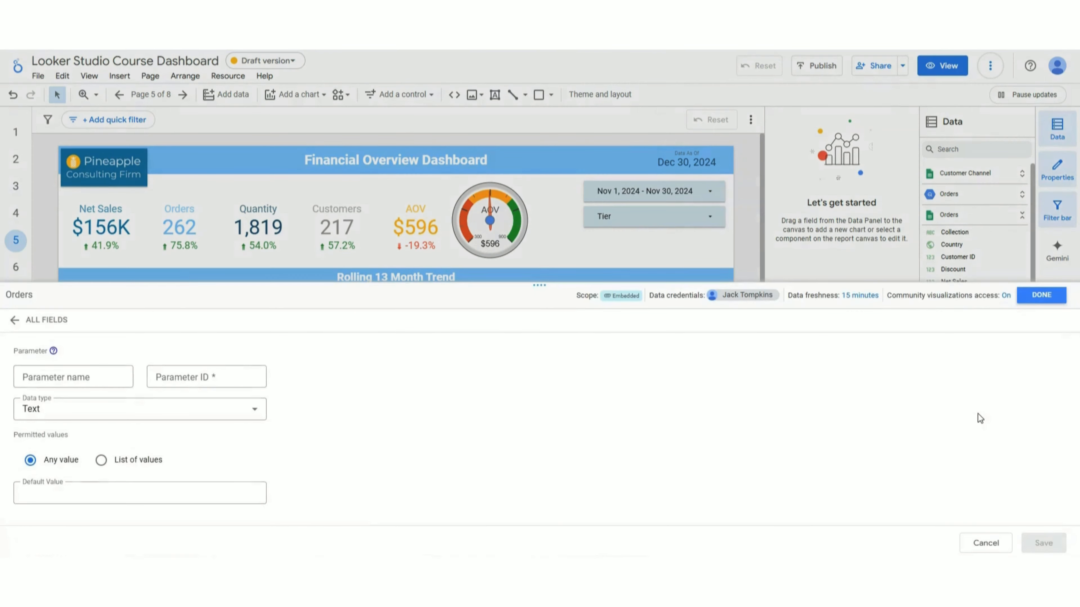
left_click(87, 372)
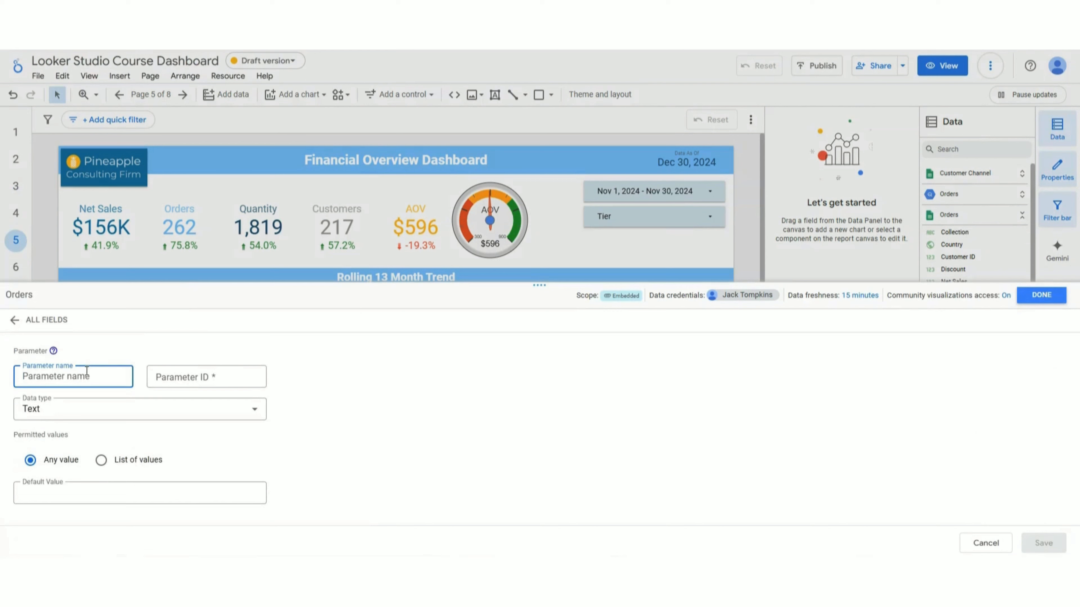
type("COGS")
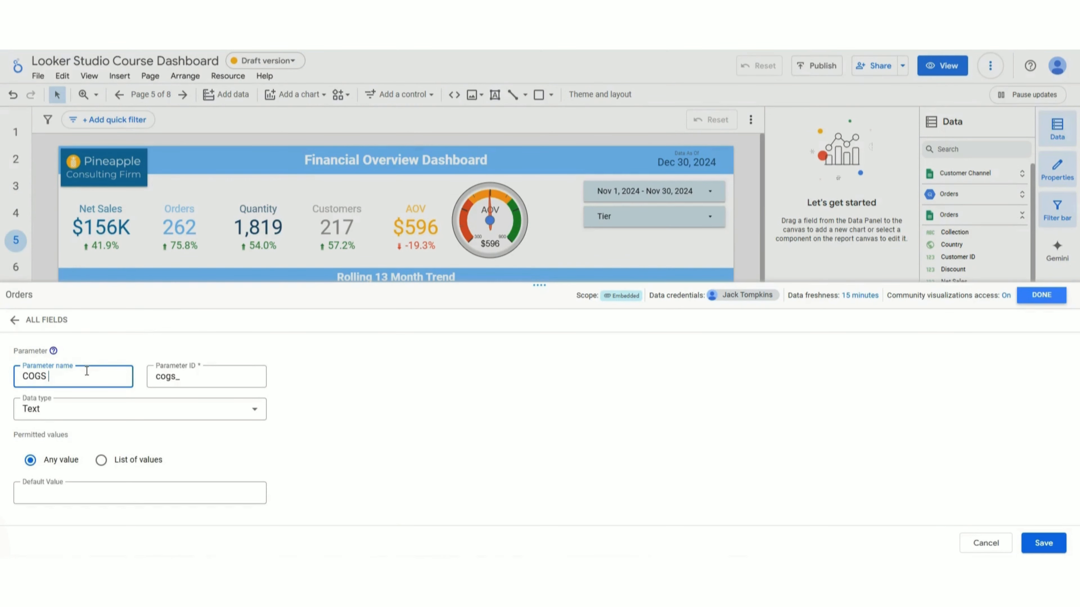
type(" %")
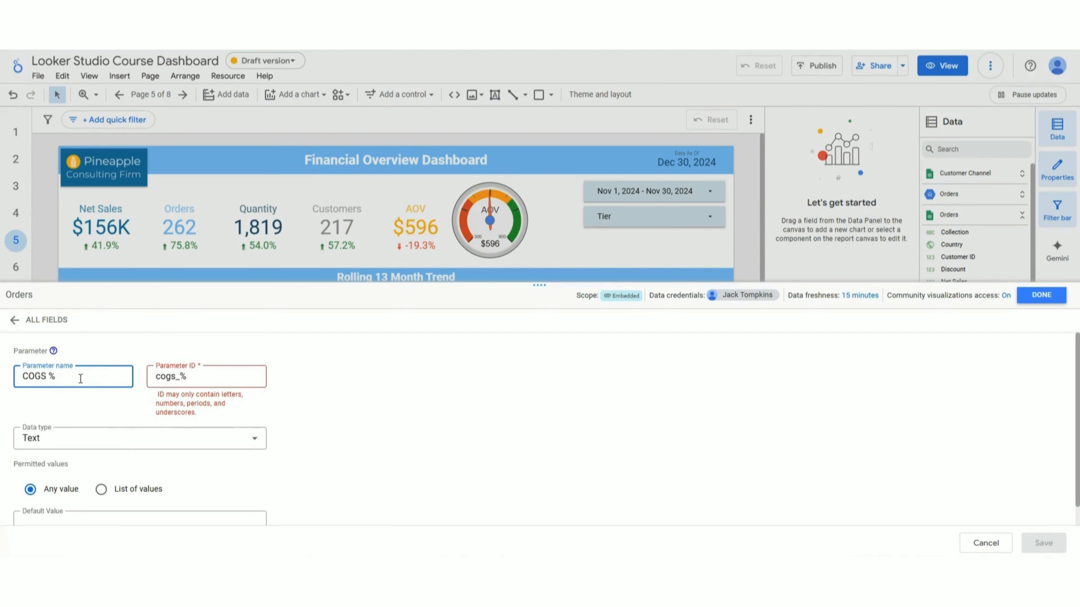
Set the parameter's ID to cogs_ and its data type to Number (decimal).
left_click(195, 378)
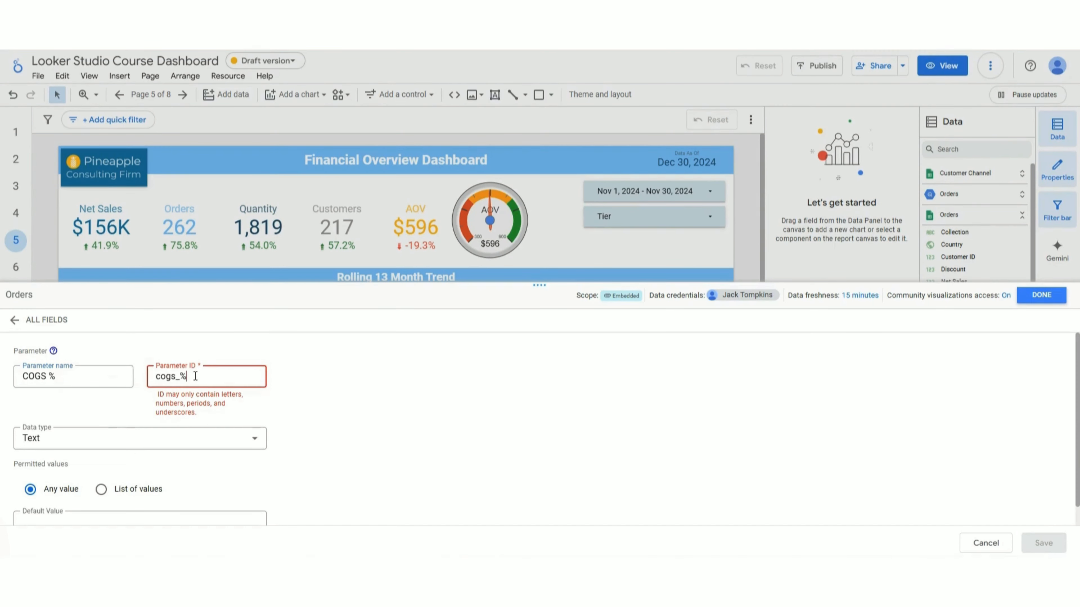
key("BackSpace")
left_click(284, 387)
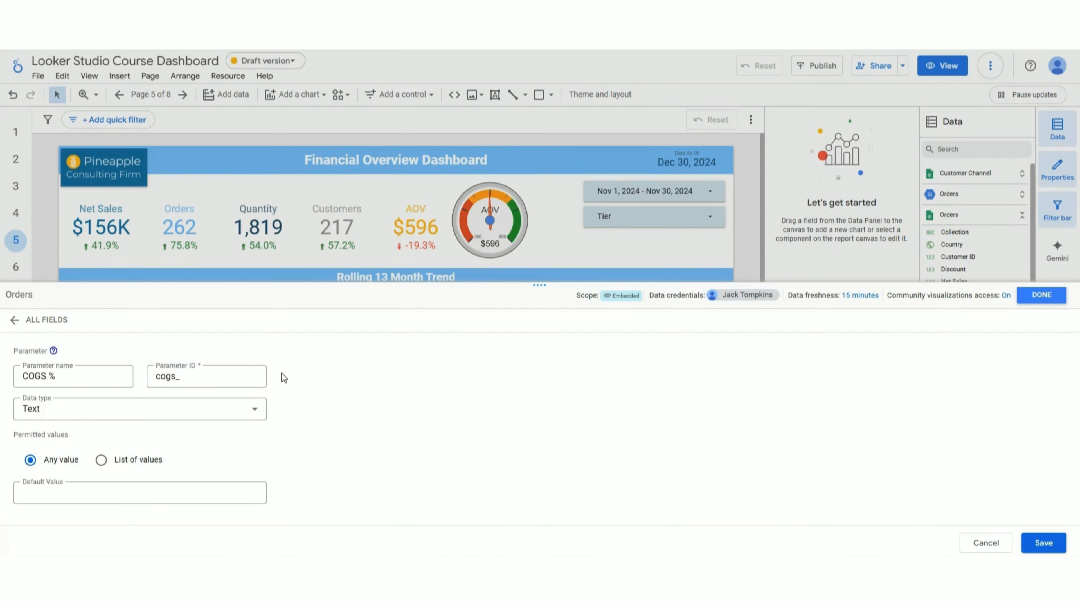
left_click(127, 410)
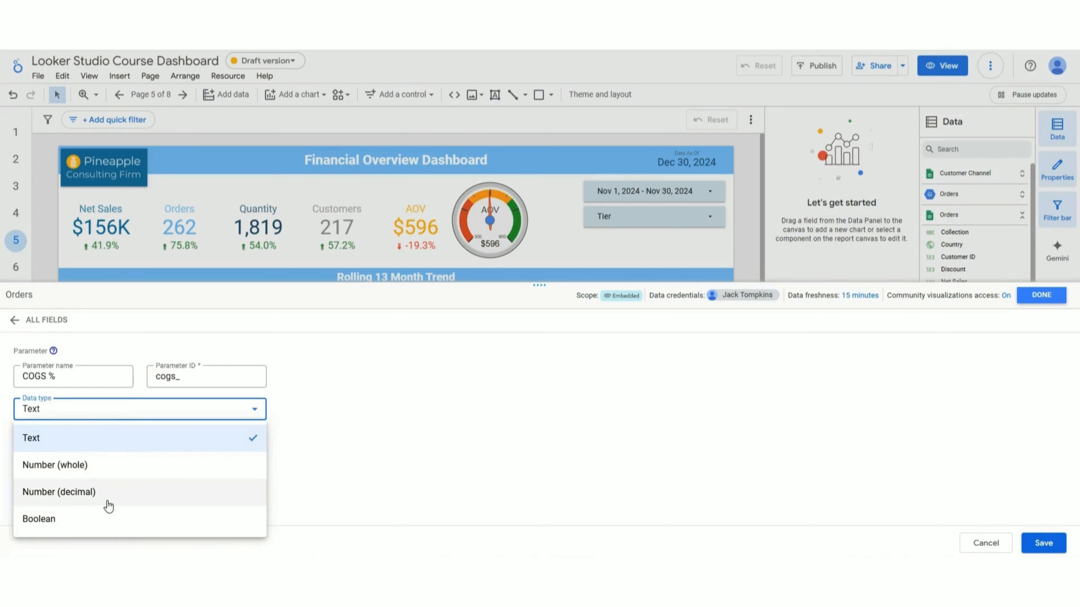
left_click(100, 492)
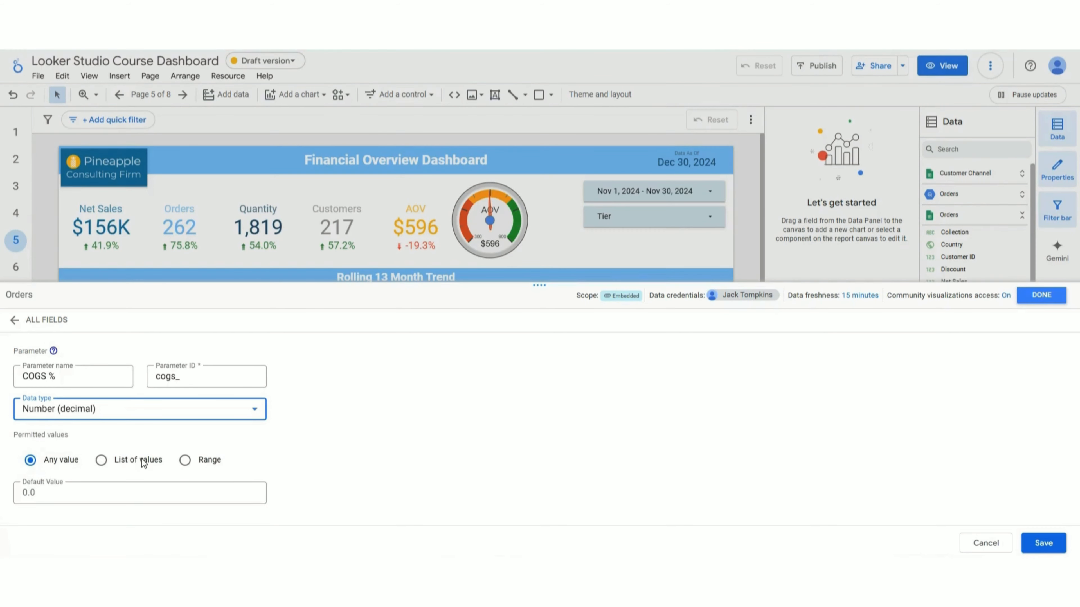
left_click(185, 460)
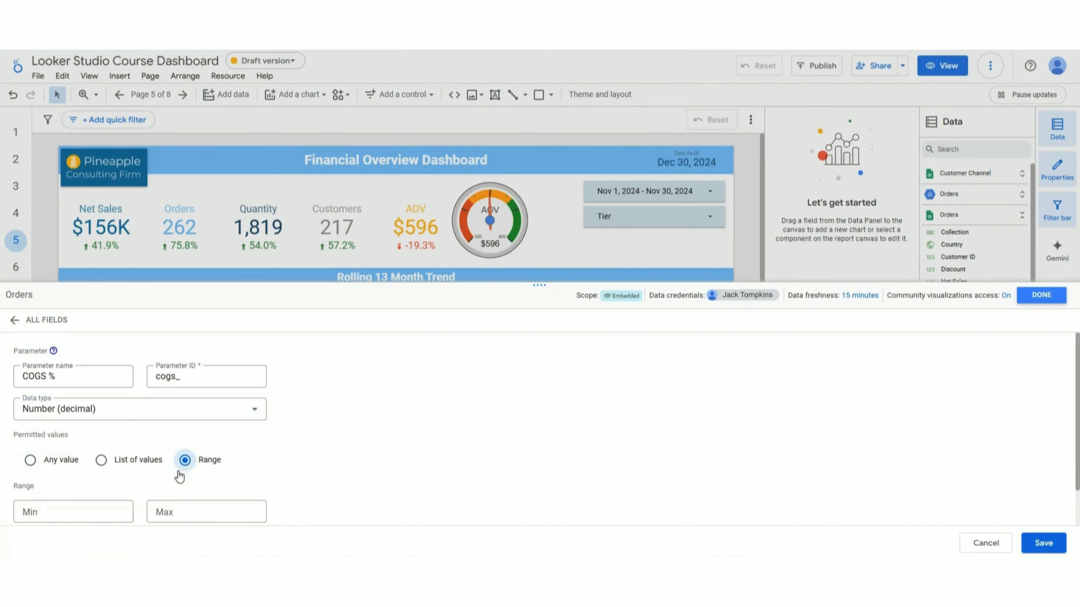
left_click(119, 460)
scroll(127, 451, "down", 2)
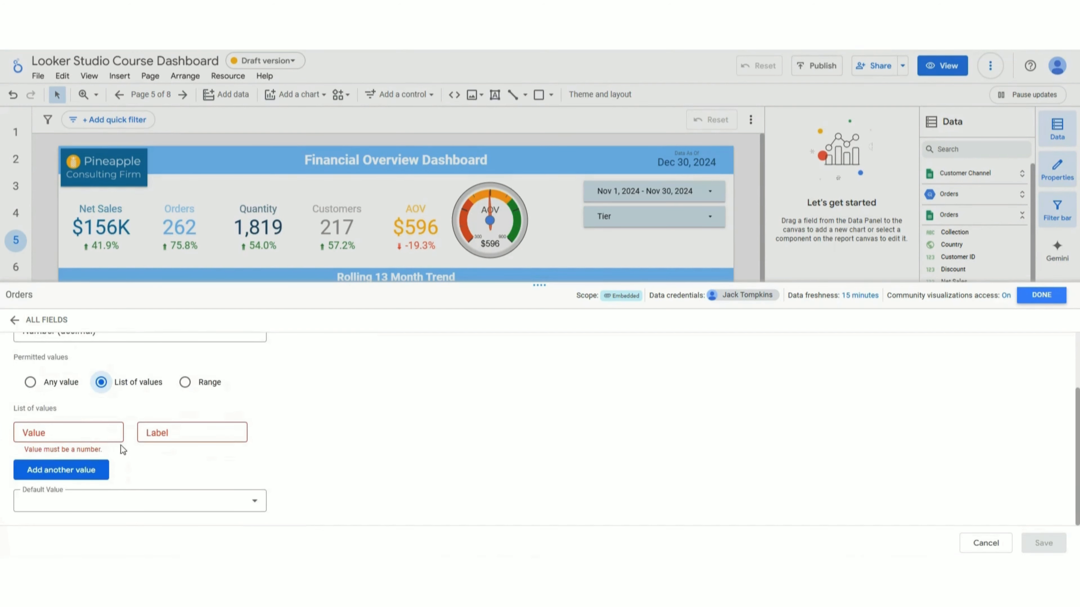
left_click(30, 379)
Set the COGS % parameter's default value to 20.
left_click(77, 496)
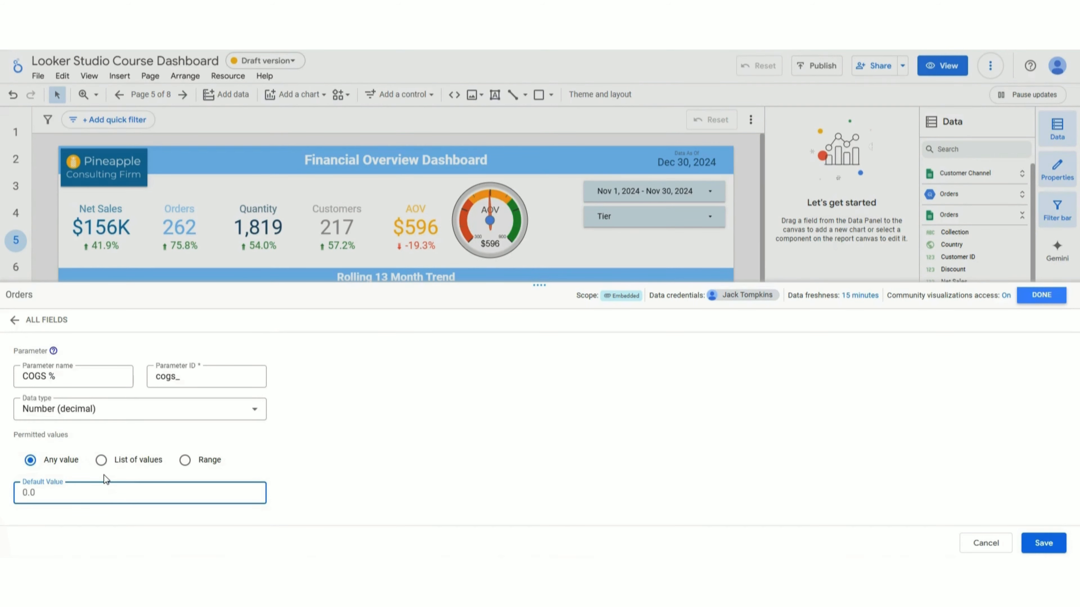
type("5")
key("BackSpace")
type("20")
left_click(230, 456)
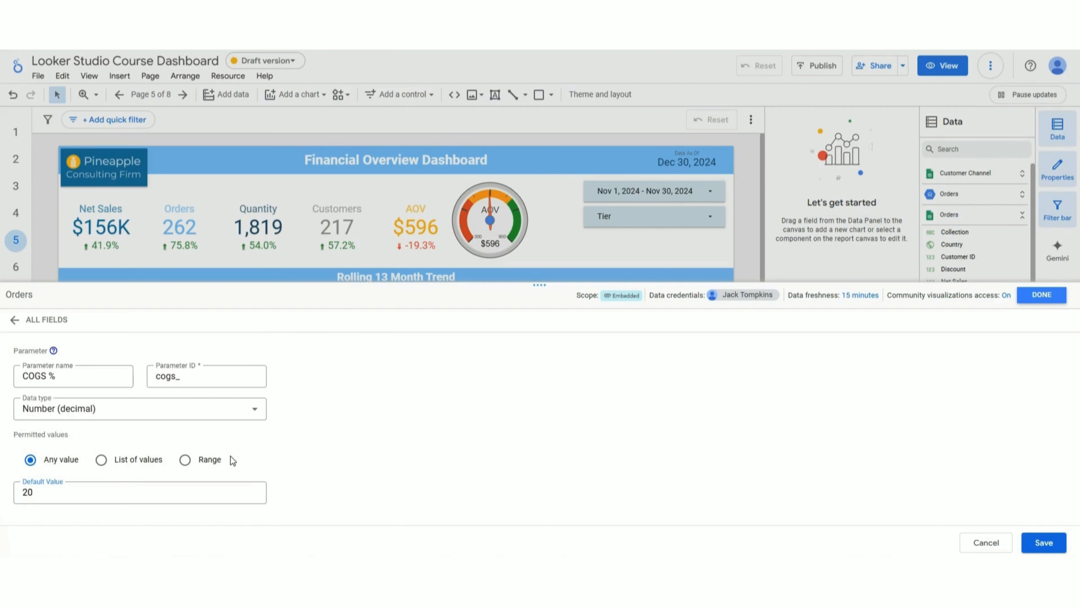
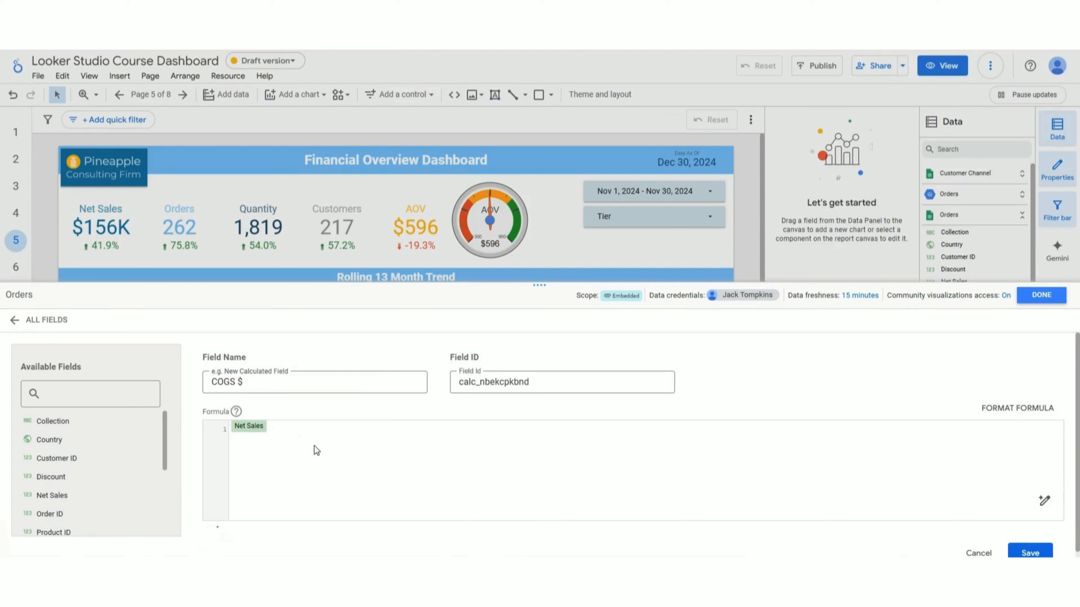
Complete the COGS $ field's formula as Net Sales * COGS % /100, save it, and finish editing the Orders data source.
type("* cogs")
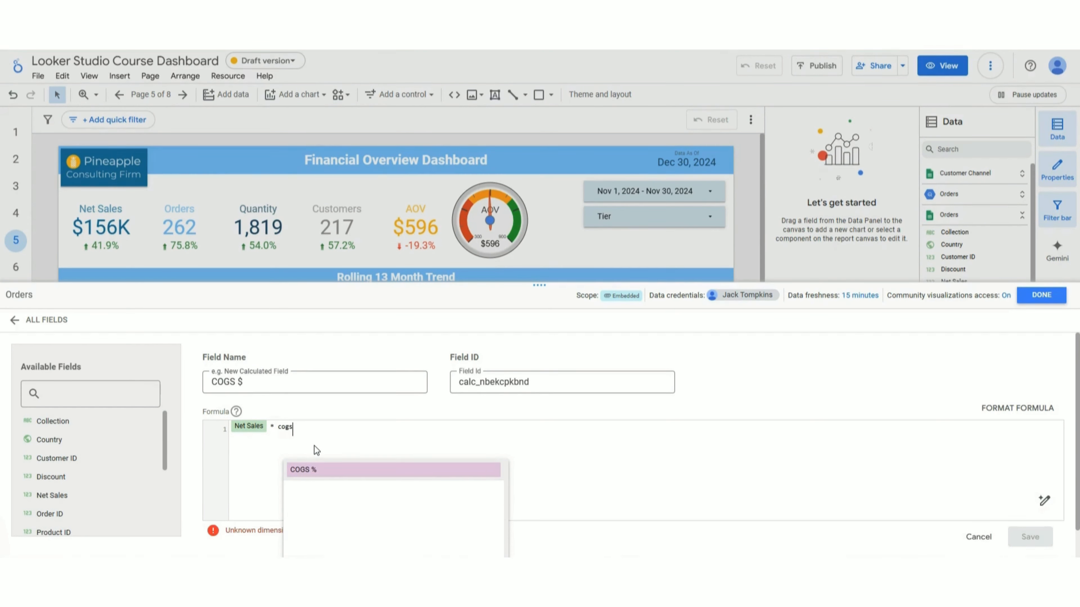
key("Return")
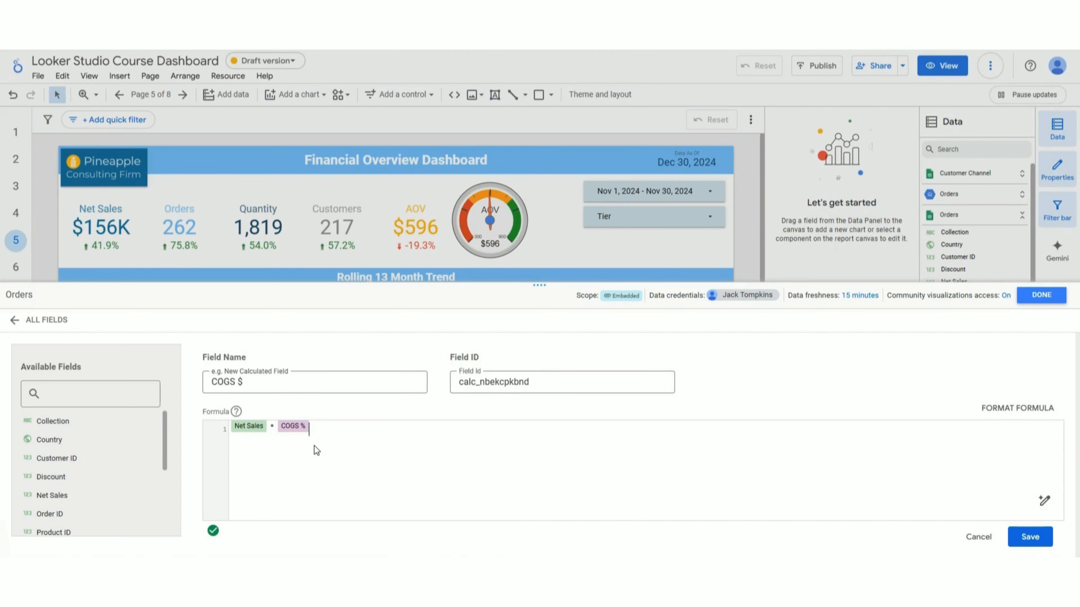
type("/100")
left_click(1035, 538)
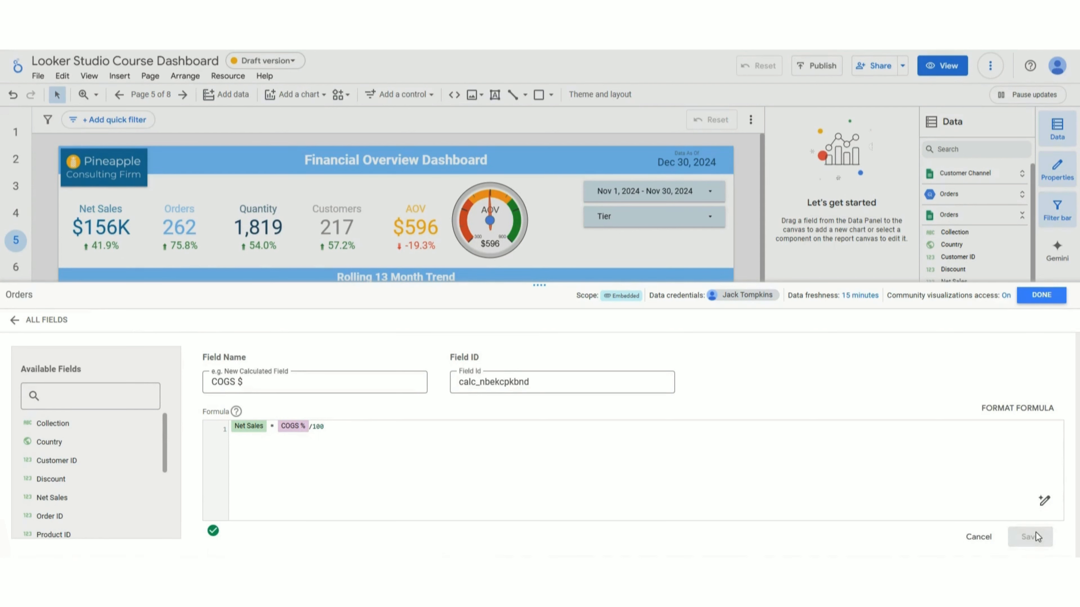
left_click(1038, 297)
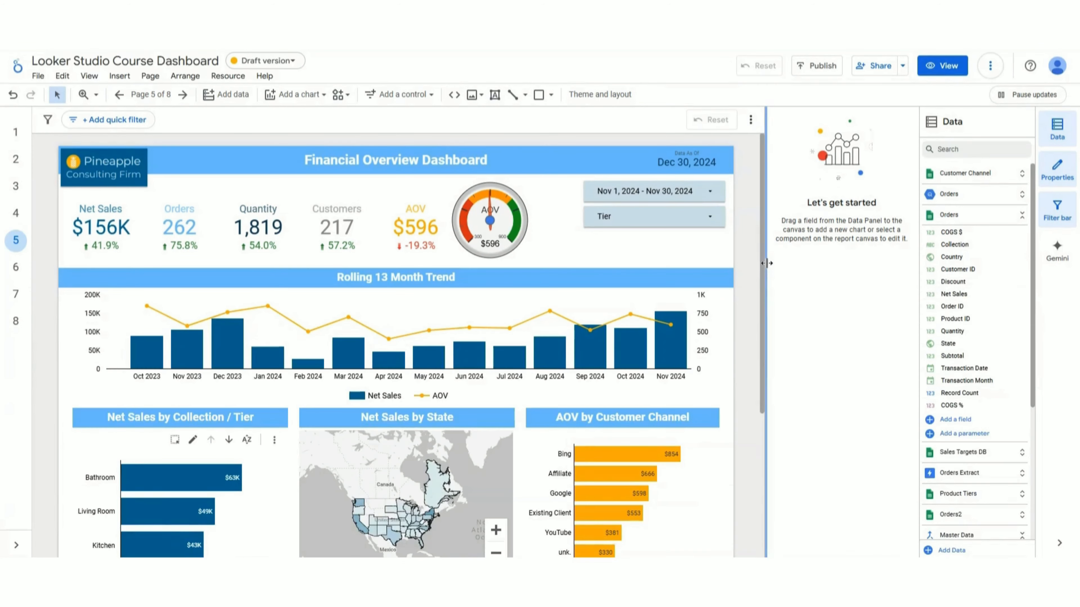
Add COGS $ as a metric to the Orders table in the Master Data blend, save the blend and close it.
scroll(948, 338, "down", 5)
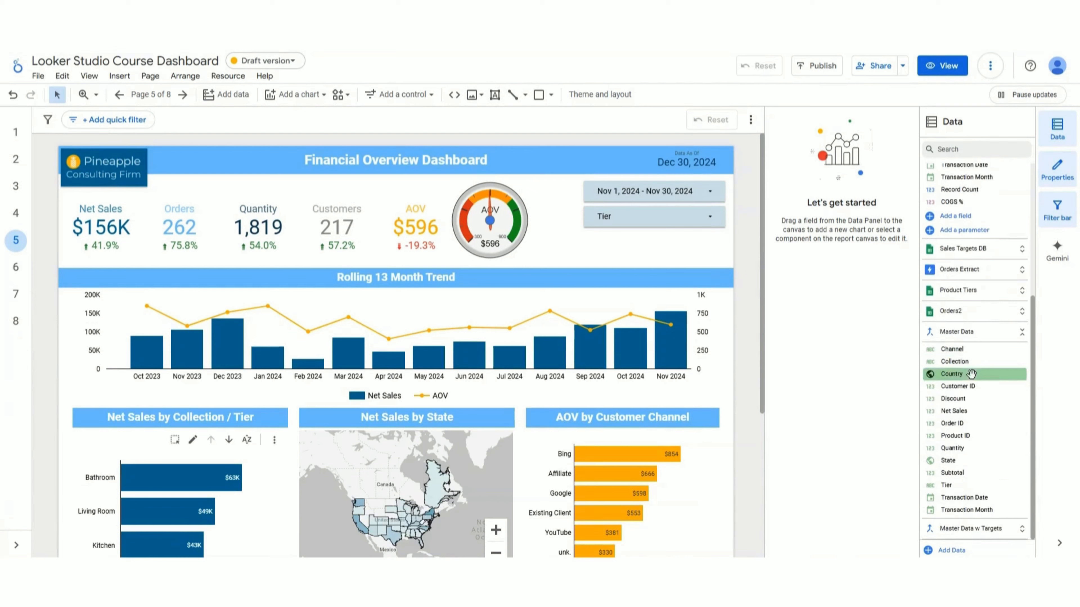
left_click(932, 335)
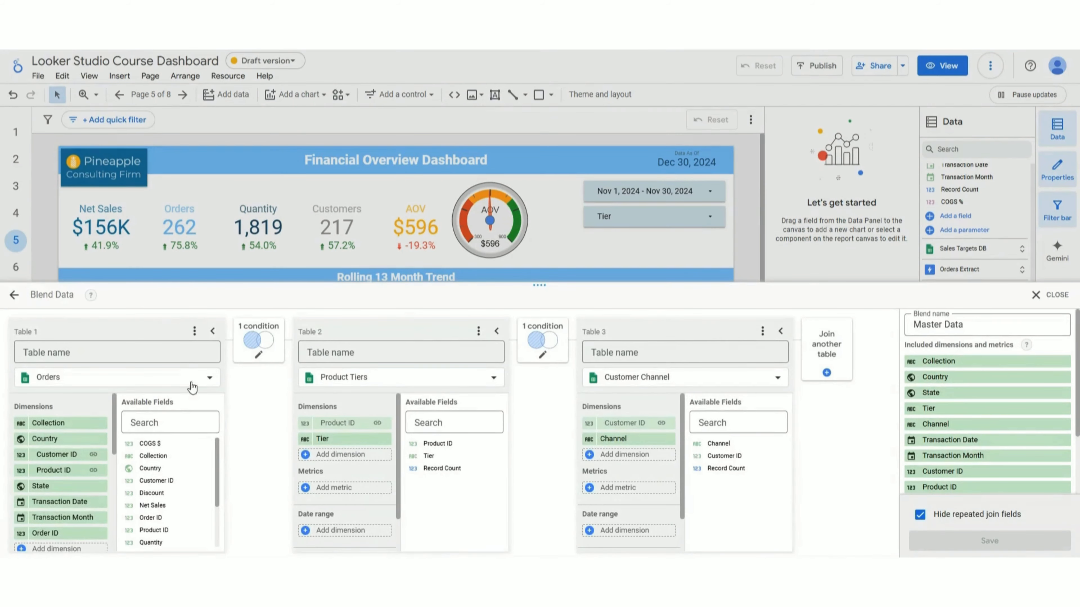
scroll(91, 447, "down", 5)
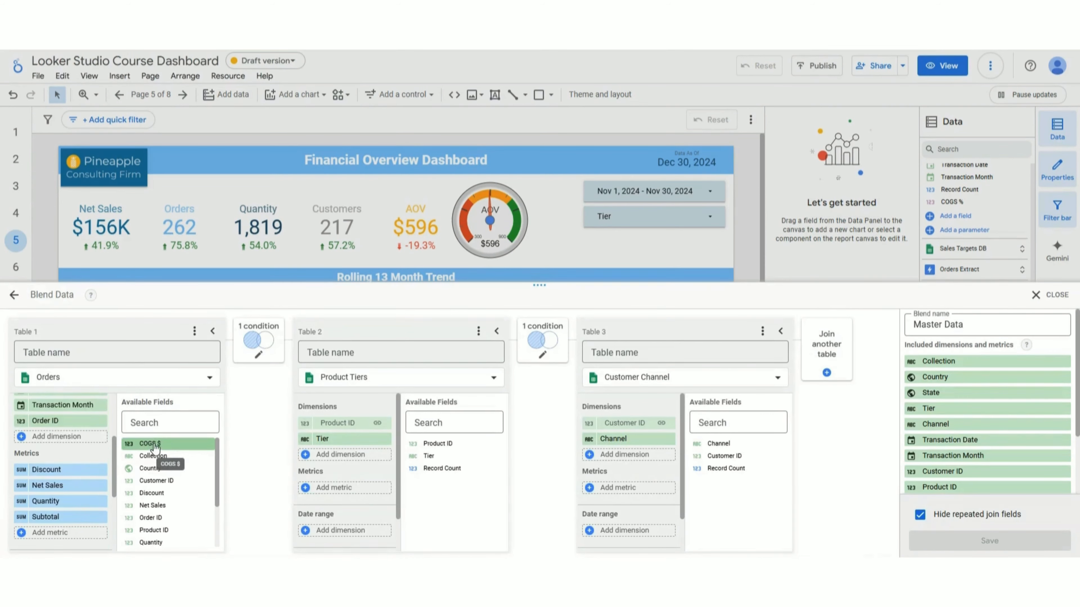
left_click_drag(155, 448, 69, 532)
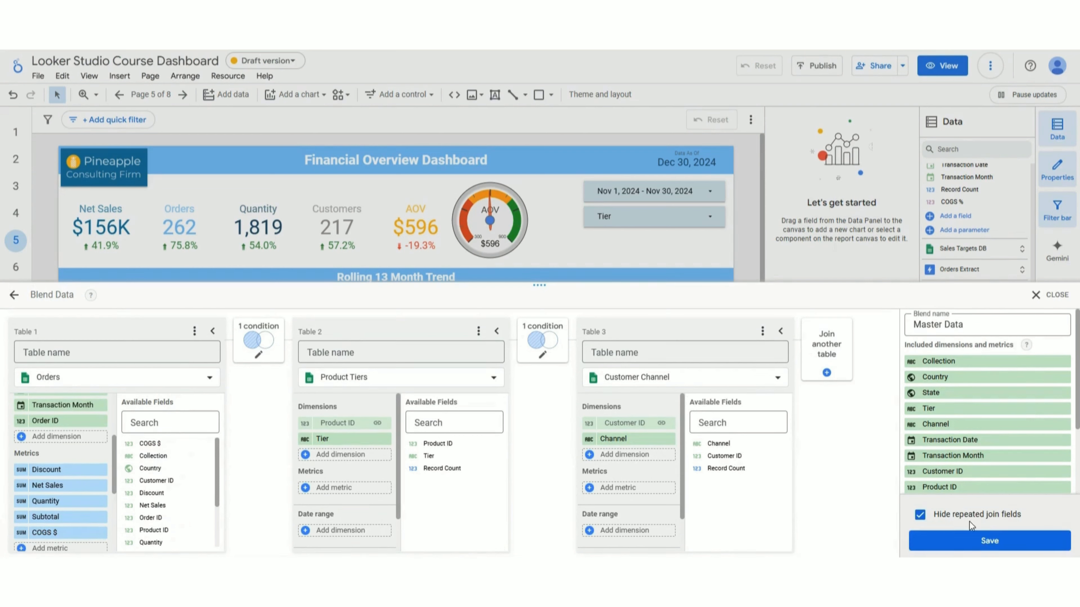
left_click(983, 542)
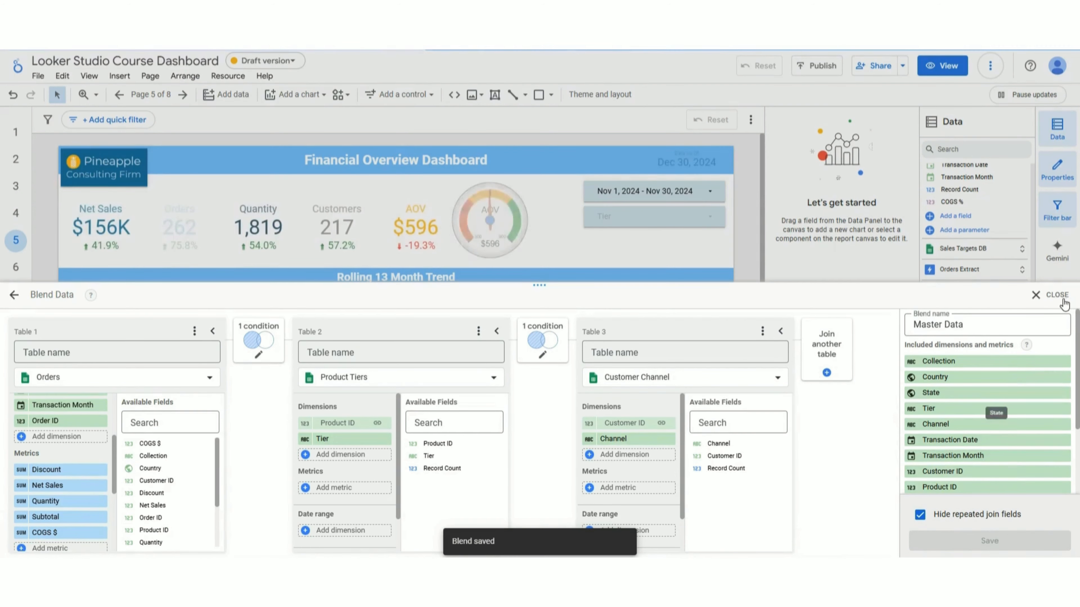
left_click(1051, 296)
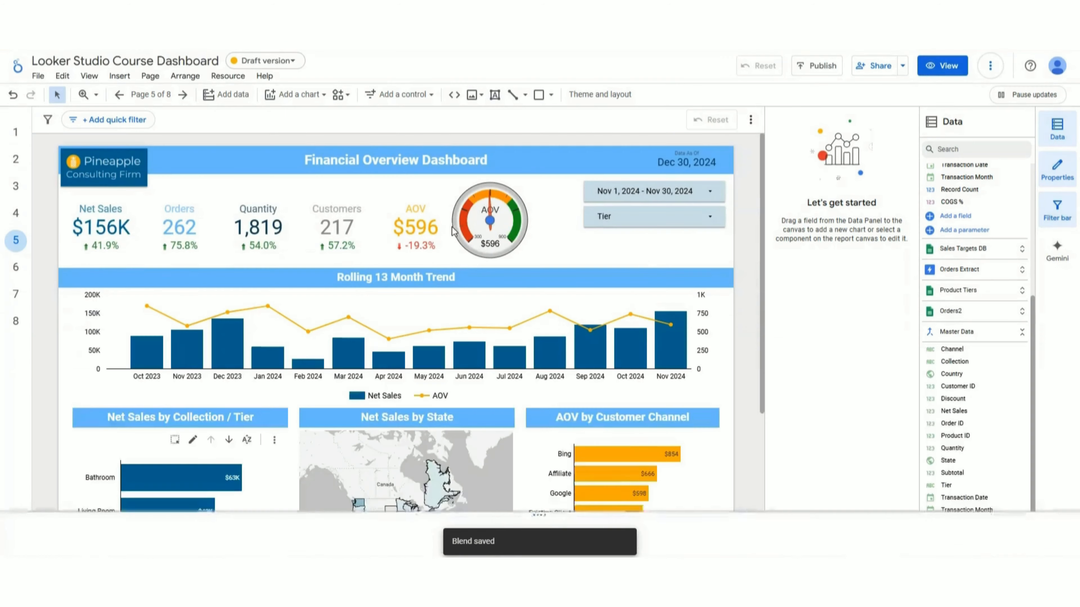
Duplicate the Net Sales scorecard, place the copy beside the AOV gauge, and change its metric to COGS $.
left_click(98, 234)
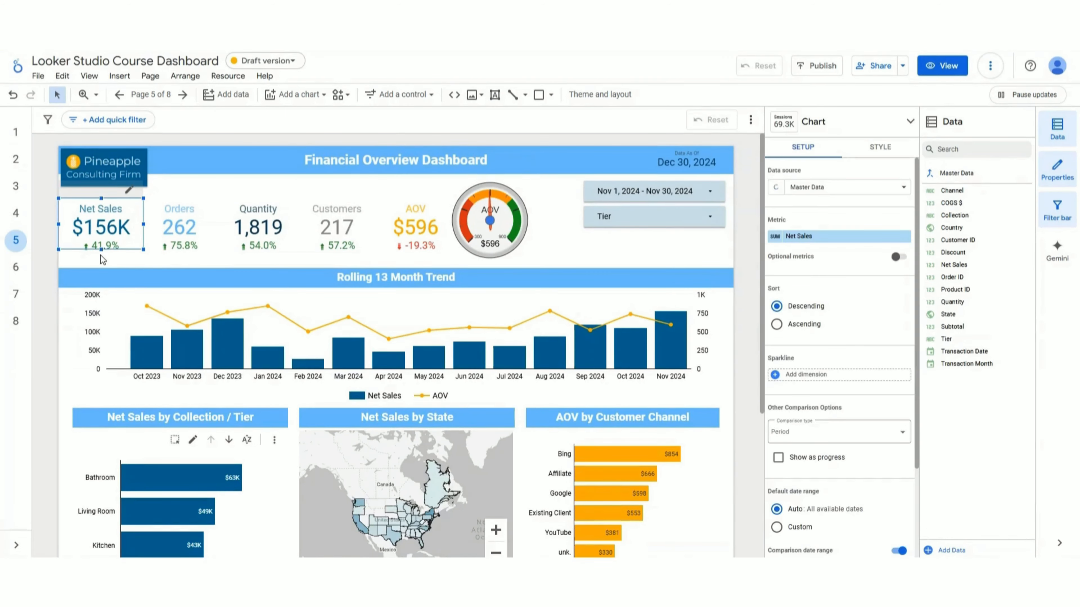
key("ctrl+v")
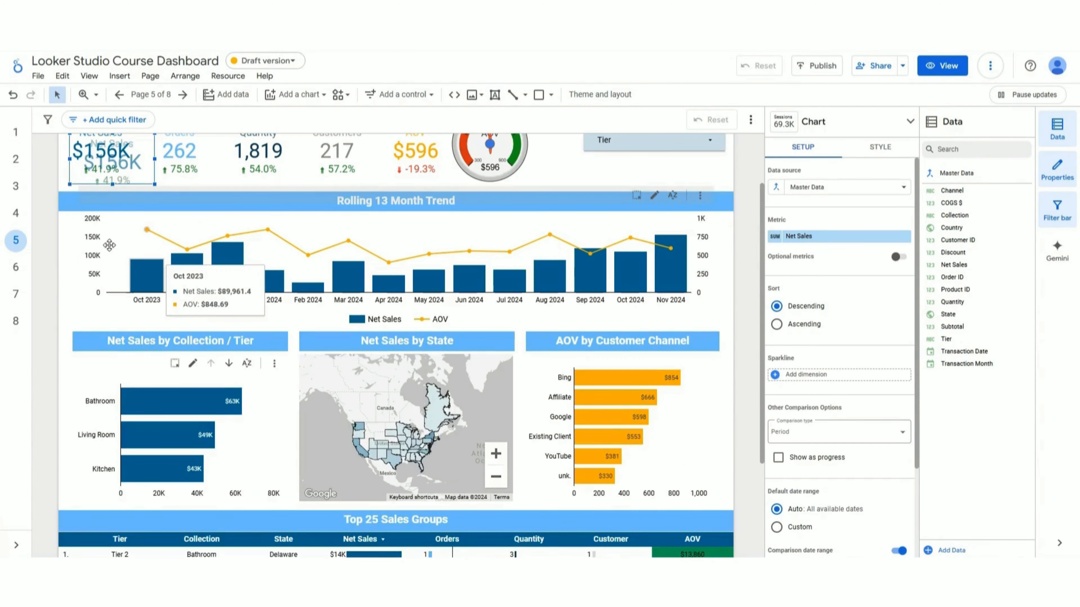
scroll(107, 246, "up", 2)
left_click_drag(106, 245, 549, 251)
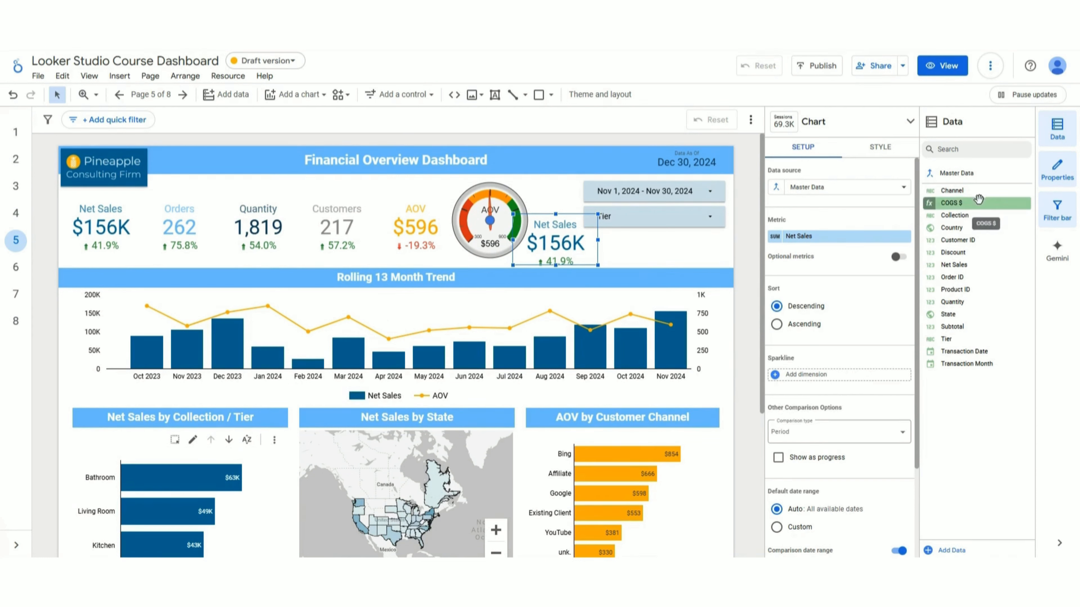
left_click_drag(979, 199, 848, 241)
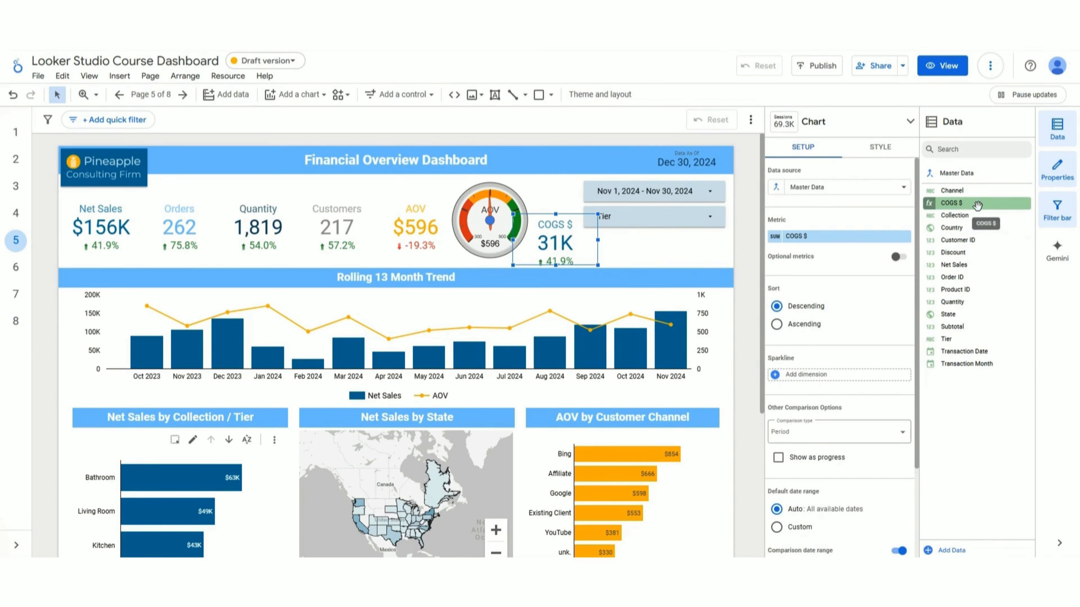
Set the COGS $ scorecard metric's data type to the currency USD - US Dollar ($).
left_click(775, 236)
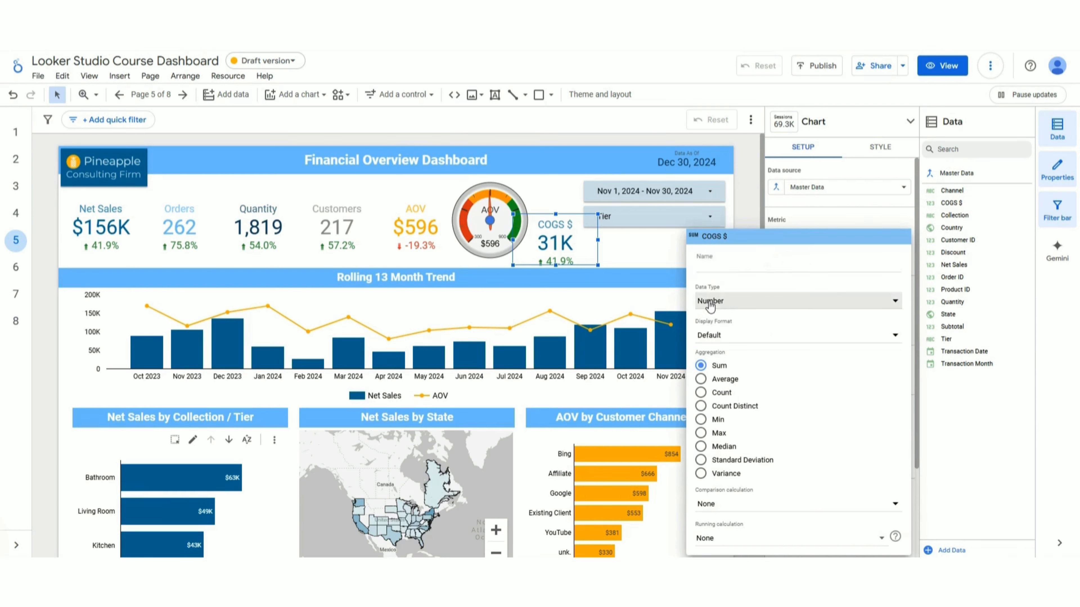
left_click(727, 301)
mouse_move(776, 333)
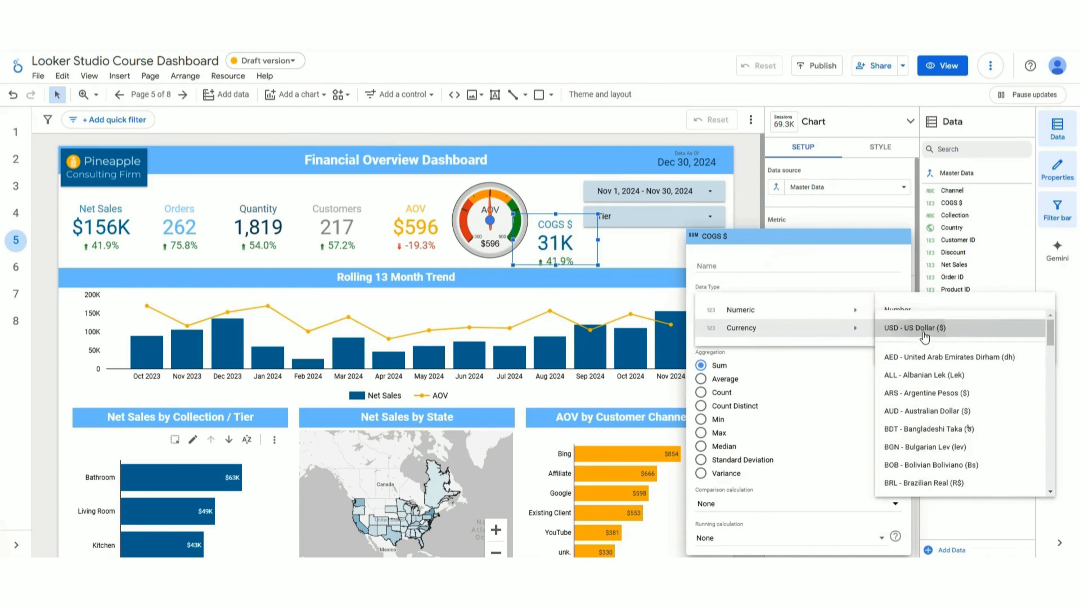
left_click(914, 328)
left_click(661, 255)
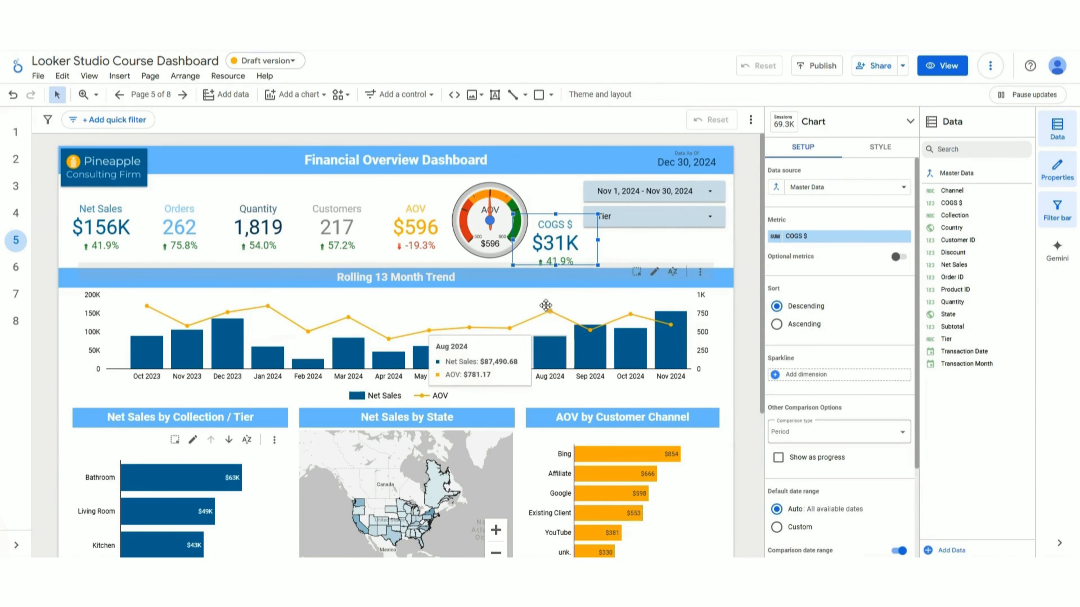
left_click(643, 254)
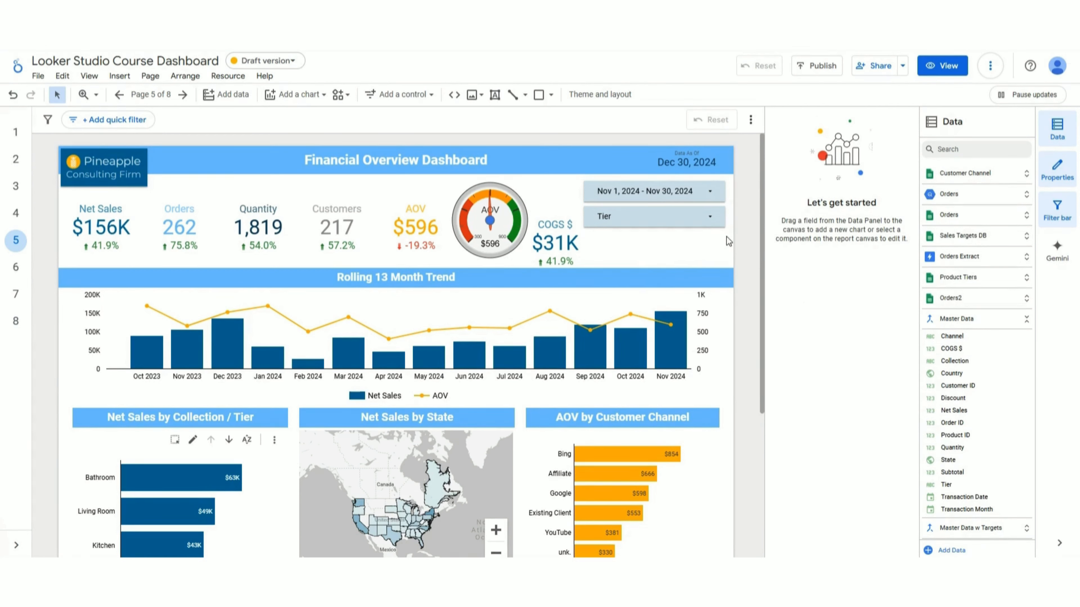
Add the COGS % parameter from the Google Sheets Orders source as a control below the Tier filter, trying the Drop-down style before returning to Fixed-size.
left_click(984, 215)
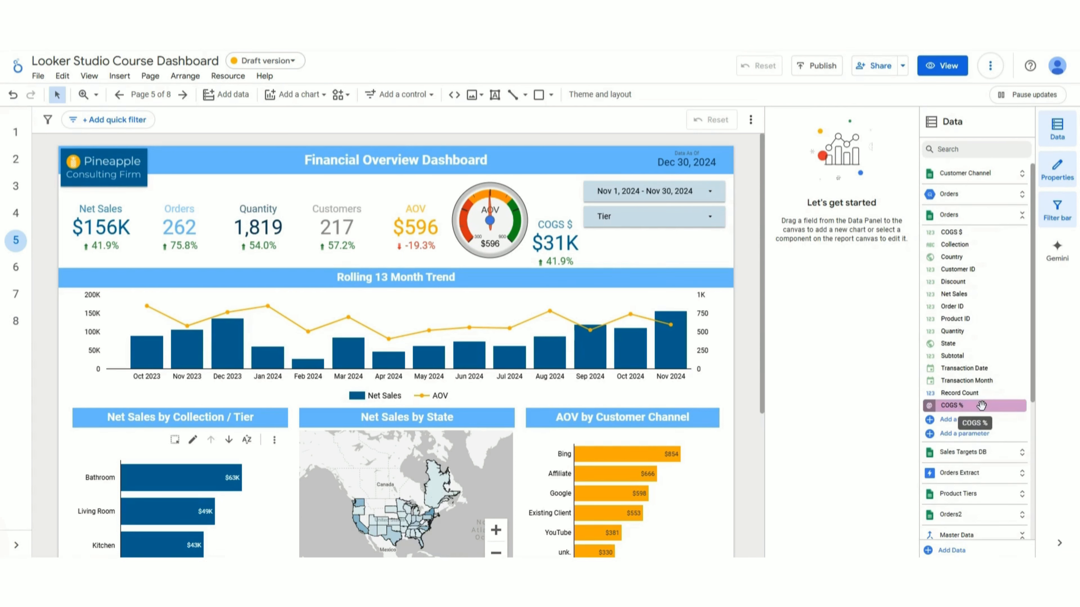
left_click_drag(981, 405, 619, 239)
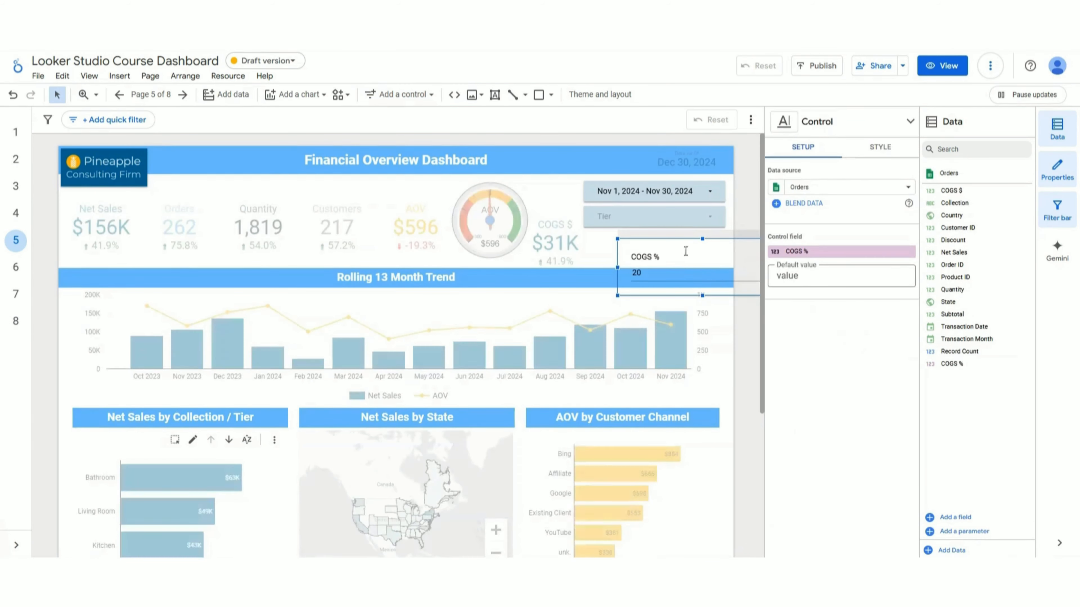
left_click(880, 148)
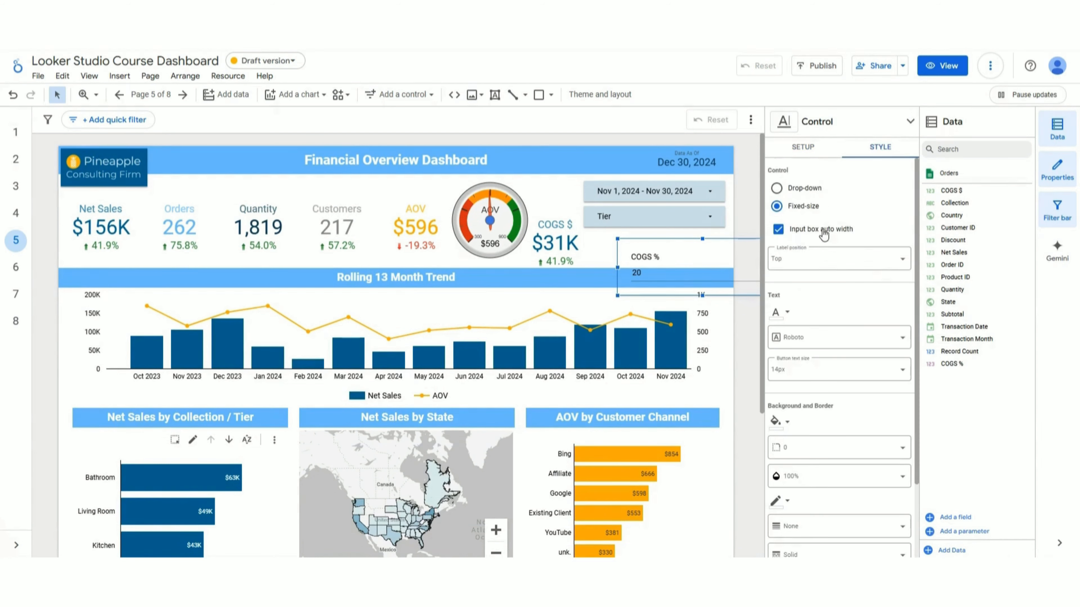
left_click(797, 192)
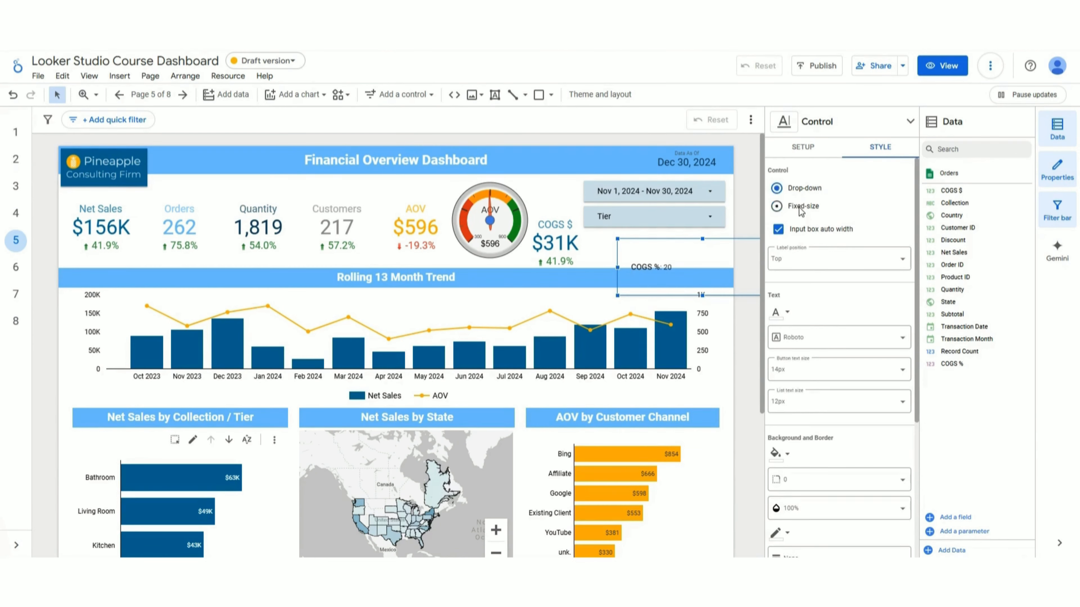
left_click(801, 208)
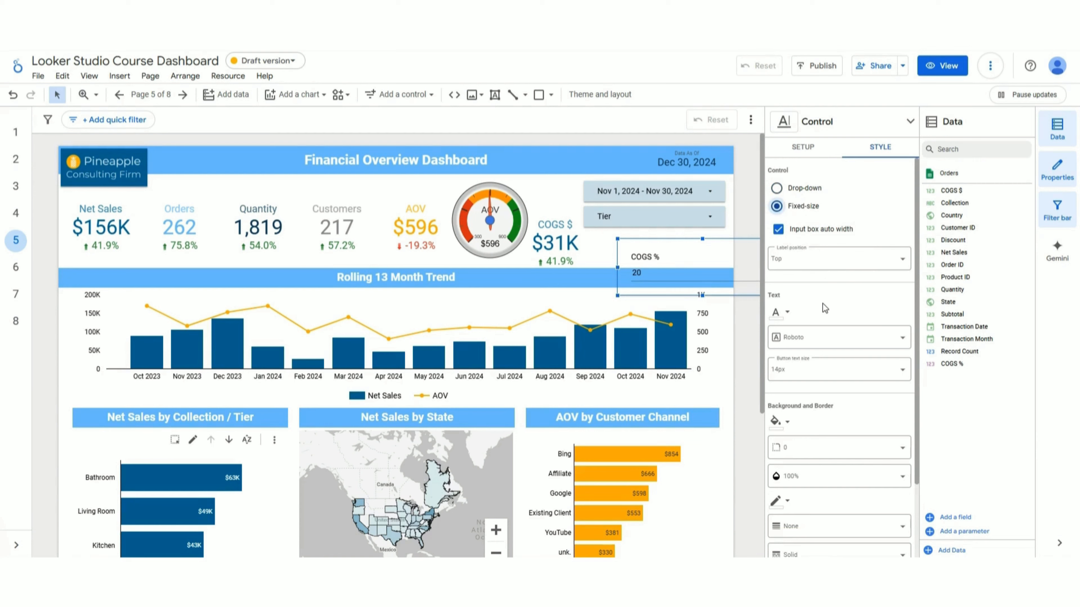
Give the COGS % control the light blue-grey theme background used by the filters and set its label position to Left.
scroll(823, 302, "down", 2)
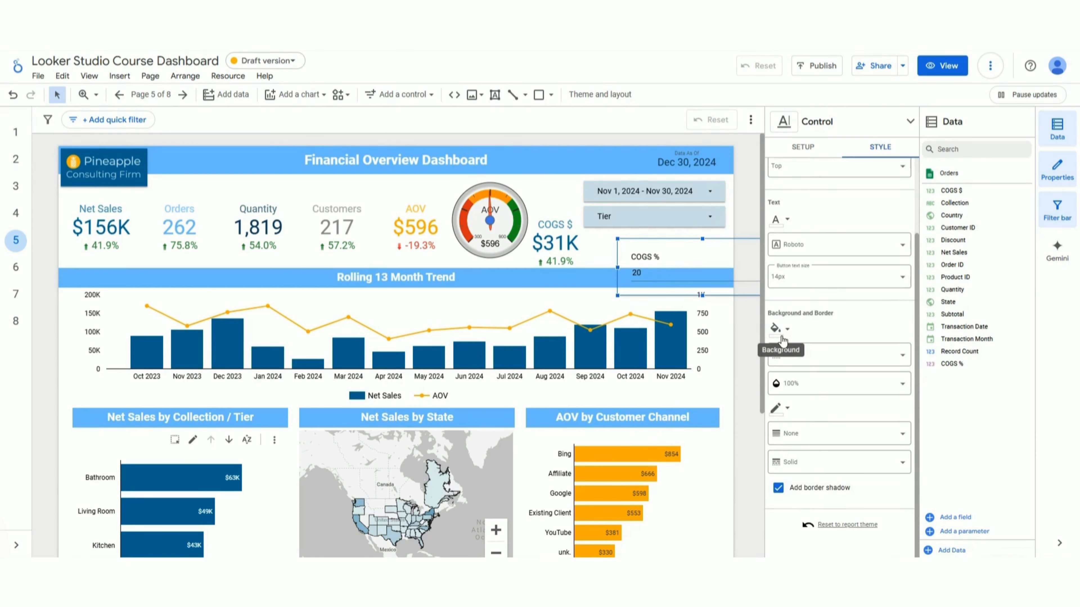
left_click(776, 328)
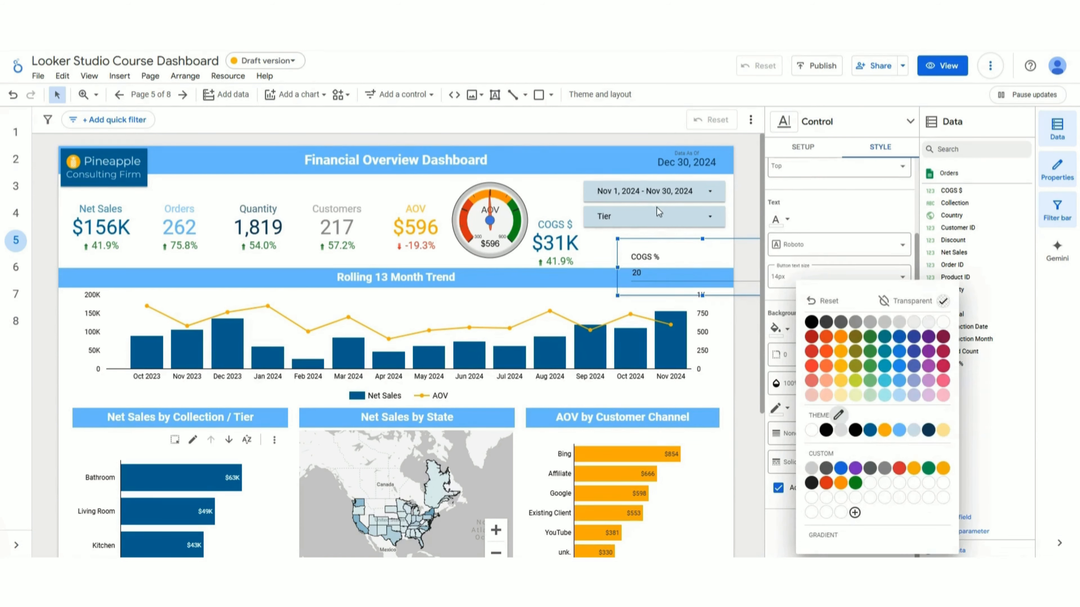
left_click(912, 430)
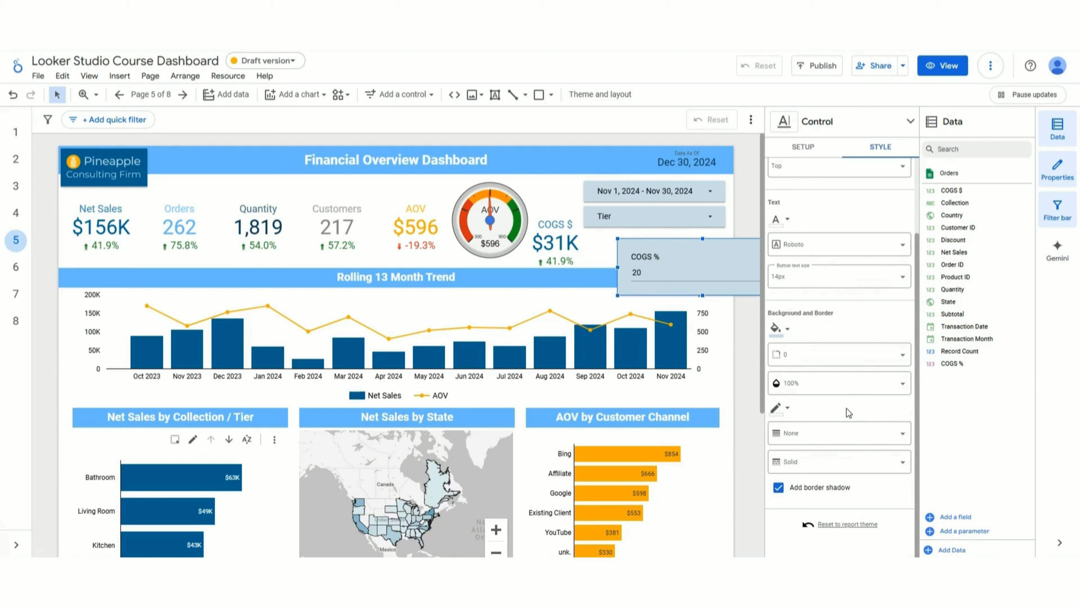
scroll(846, 408, "up", 3)
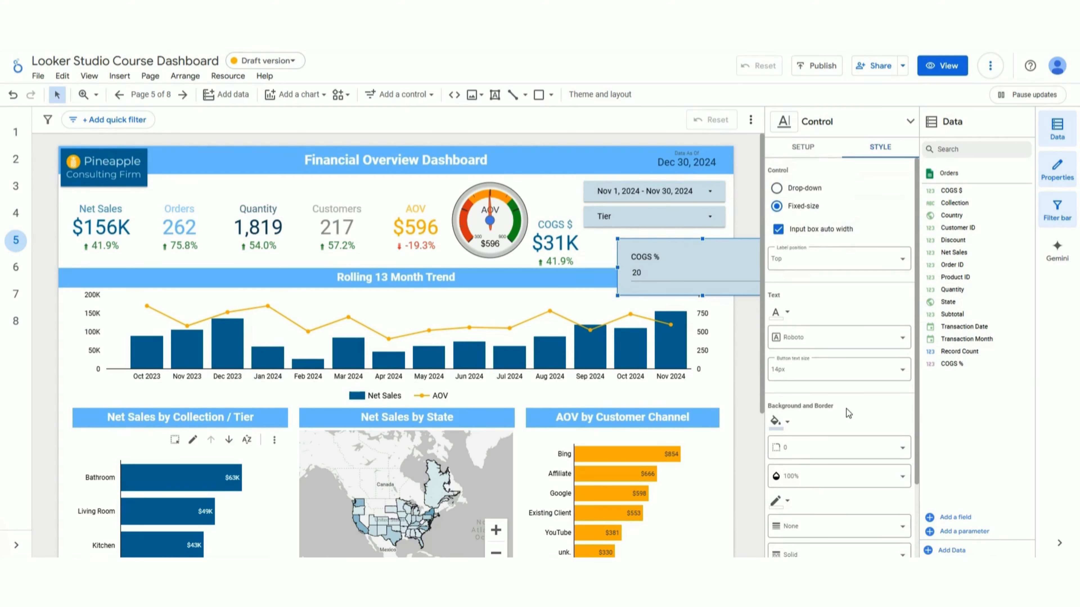
left_click(823, 265)
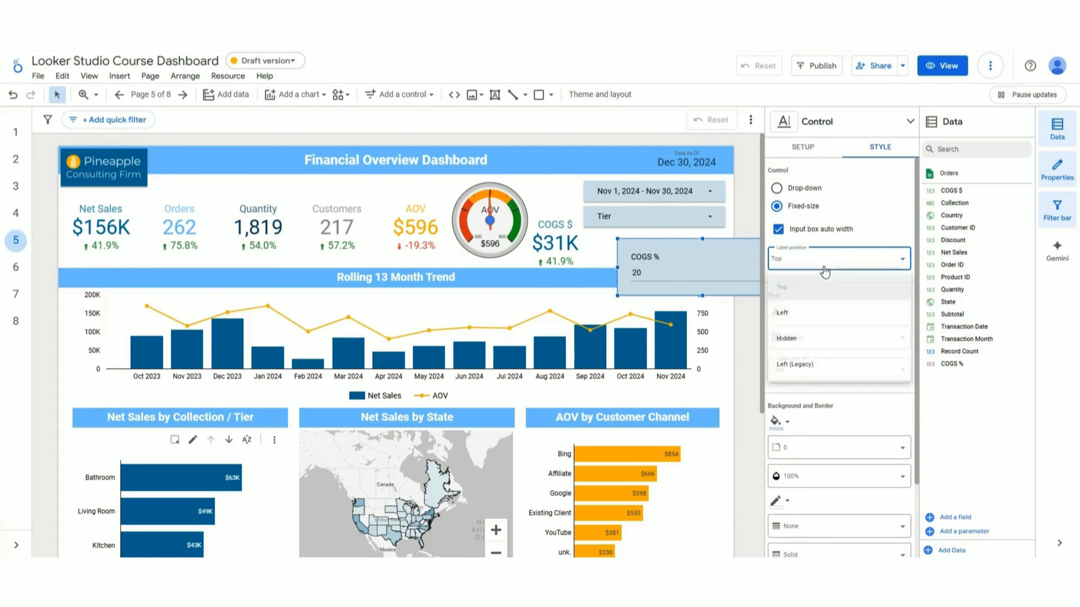
left_click(810, 311)
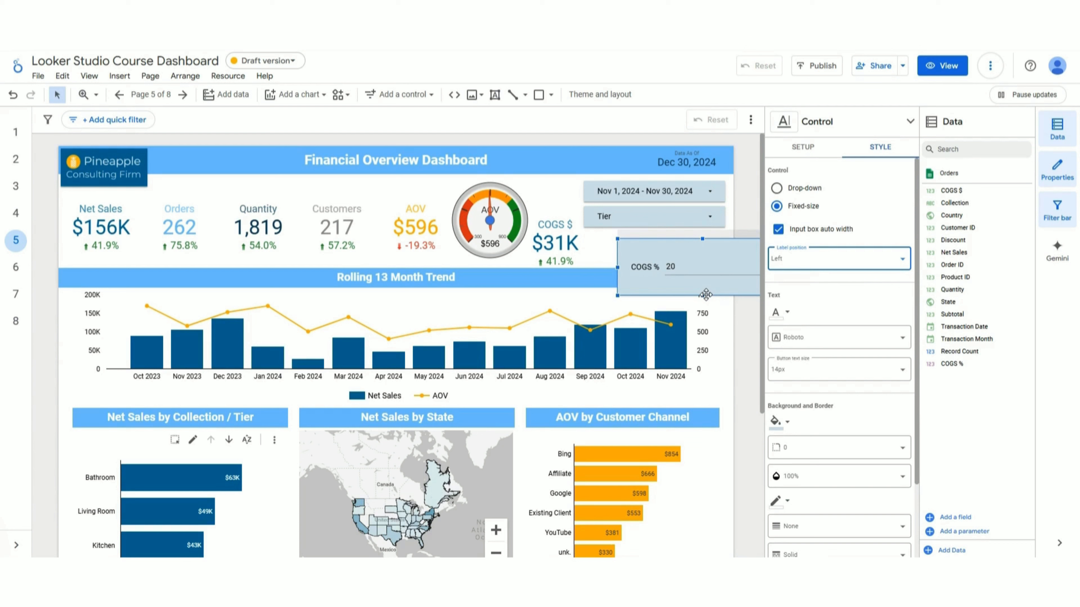
Move the COGS % control directly under the Tier filter and resize it to match that filter's width and height.
left_click_drag(654, 250, 622, 243)
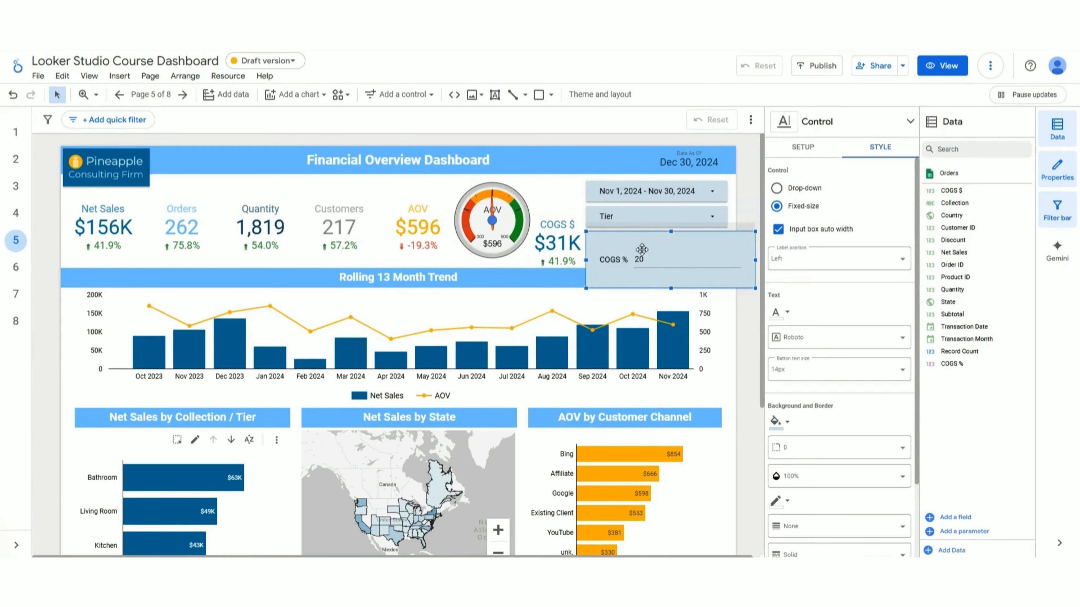
left_click_drag(755, 289, 728, 257)
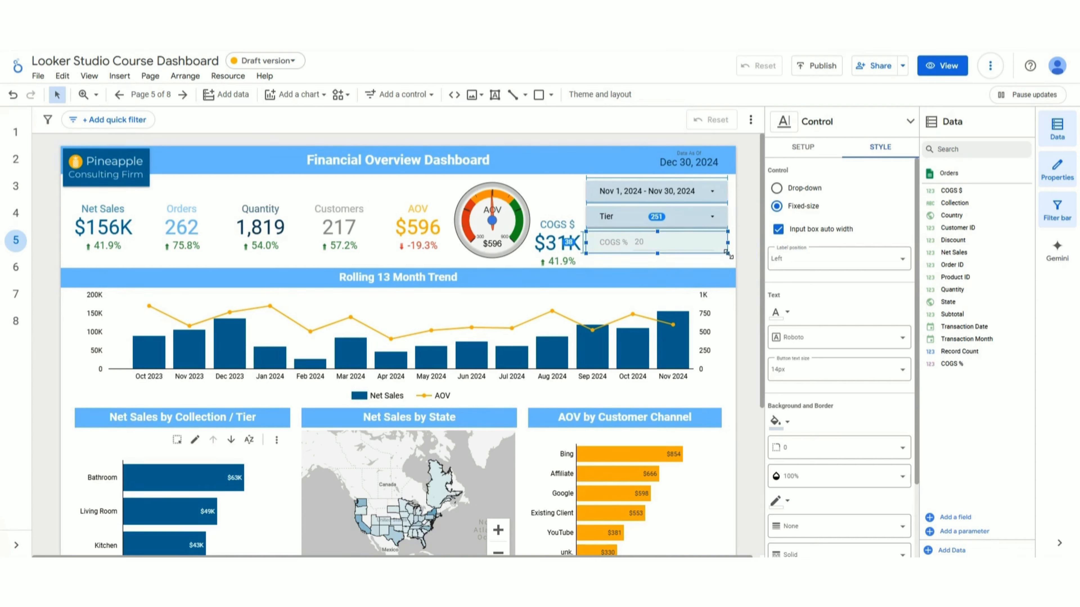
left_click_drag(727, 253, 726, 253)
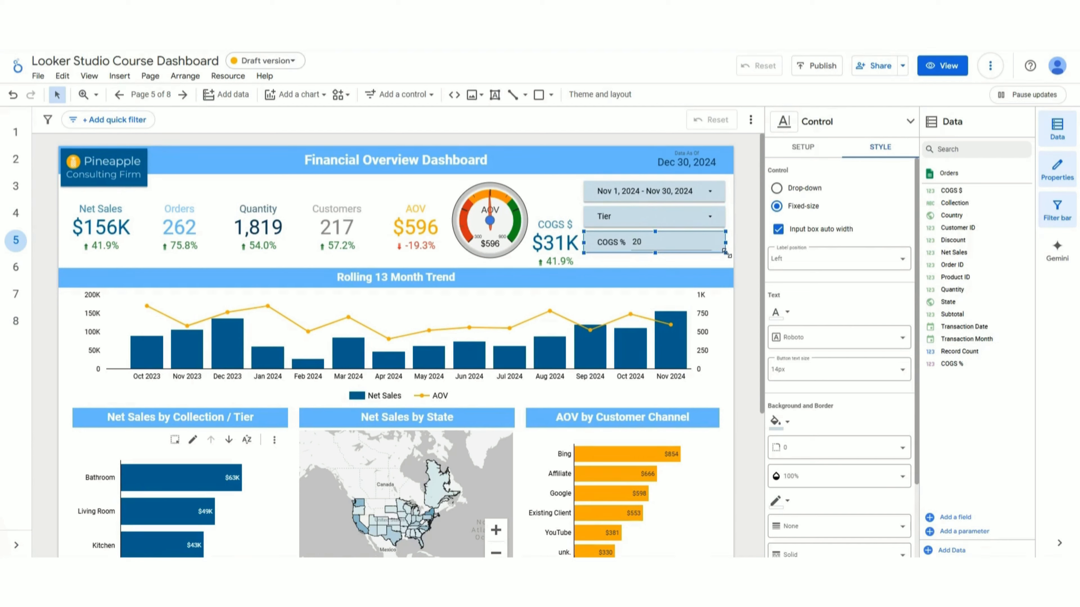
Enter 50 in the COGS % control to test how the COGS $ scorecard responds.
left_click(704, 246)
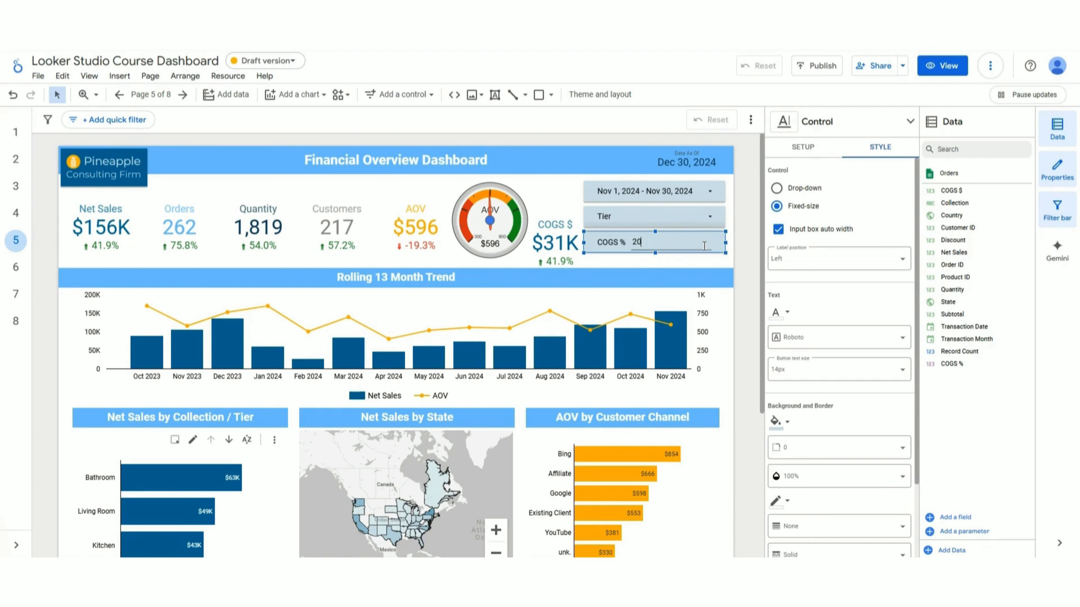
key("BackSpace")
type("5")
key("Return")
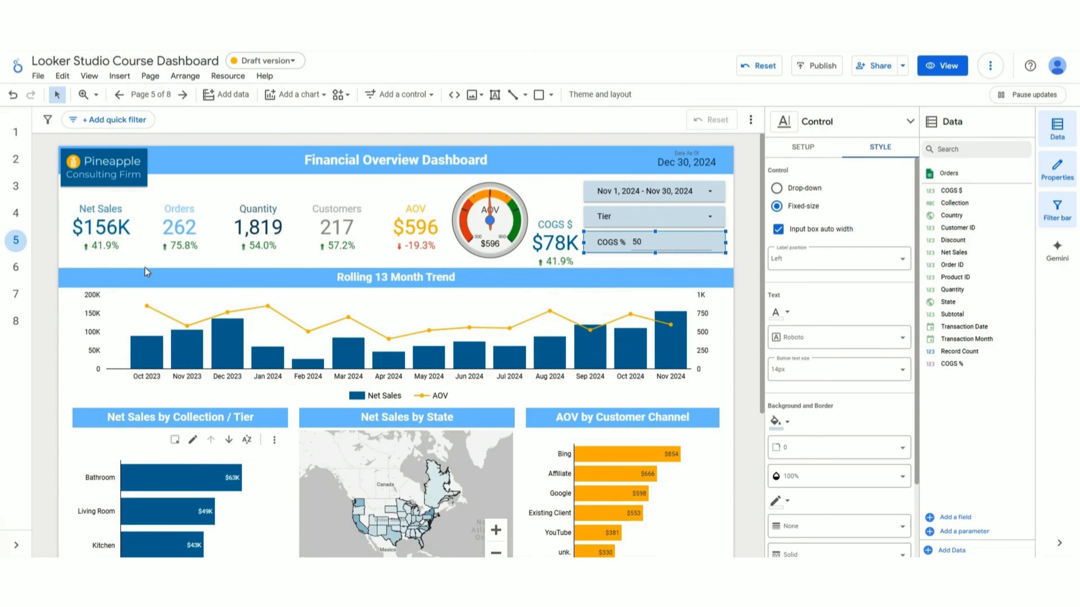
left_click(681, 266)
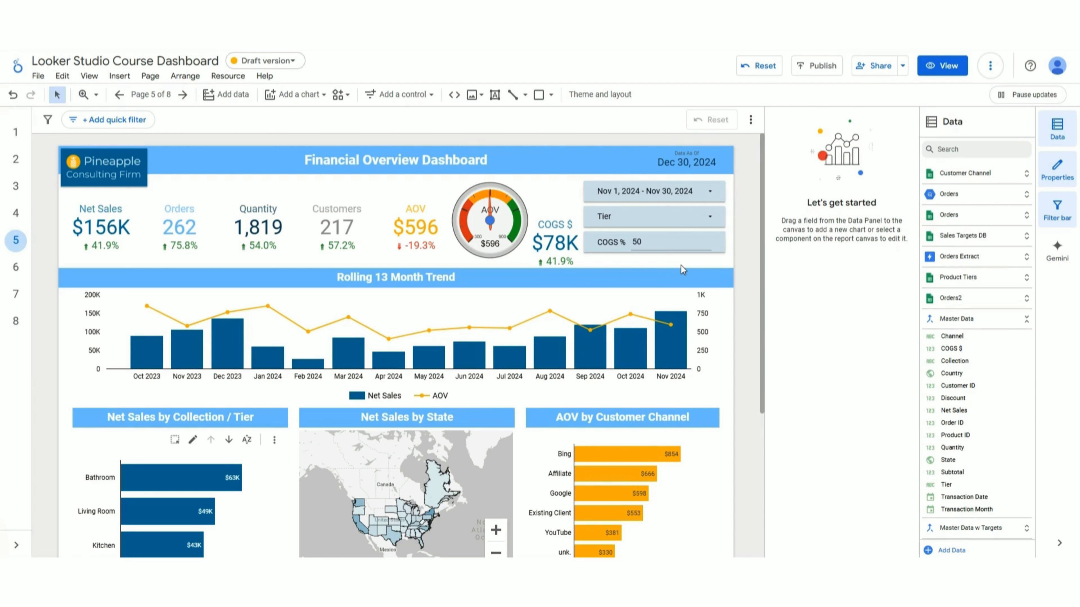
Set the COGS % control's value back to 20 and deselect the control.
left_click(652, 243)
left_click_drag(651, 246, 651, 249)
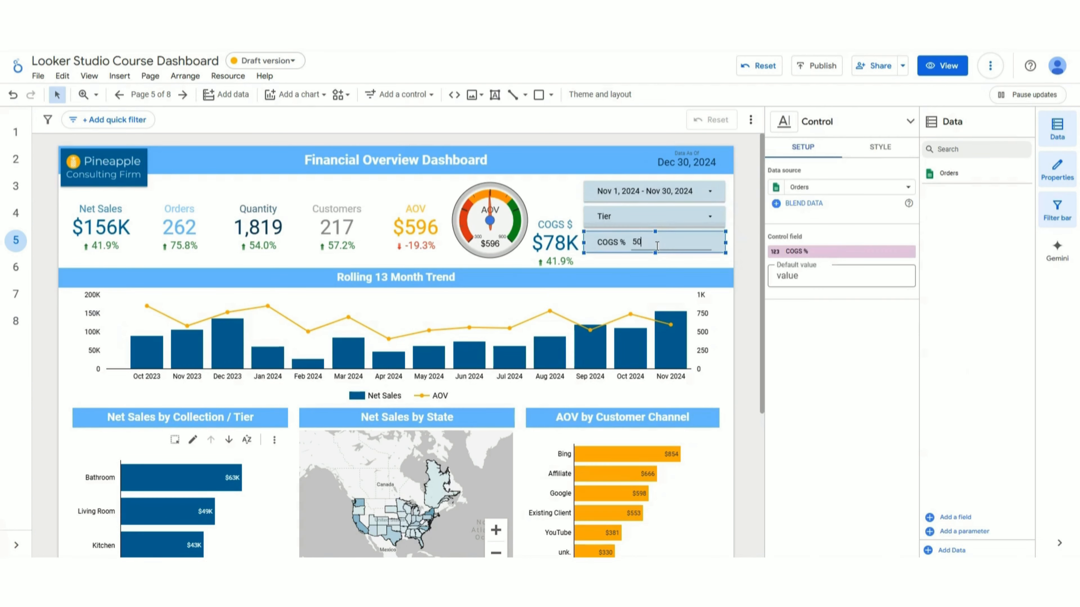
key("BackSpace")
key("BackSpace")
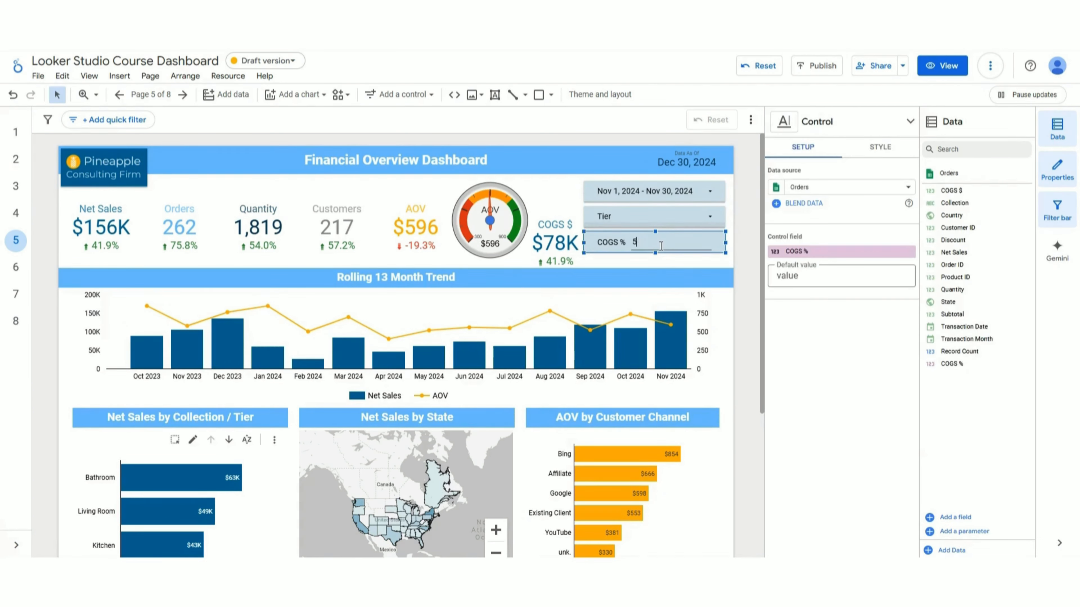
type("20")
key("Return")
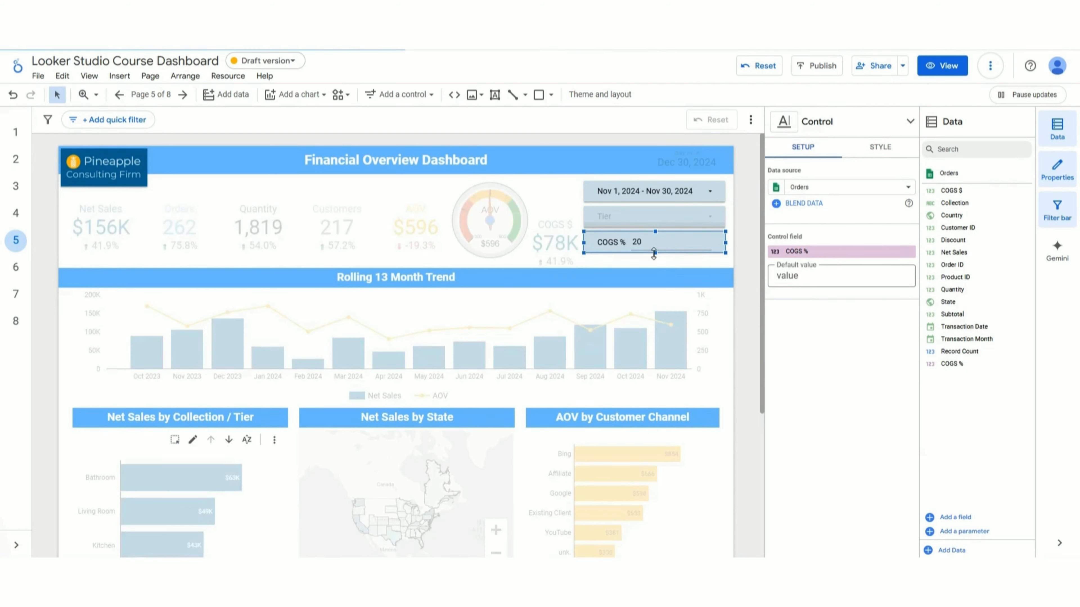
left_click(752, 265)
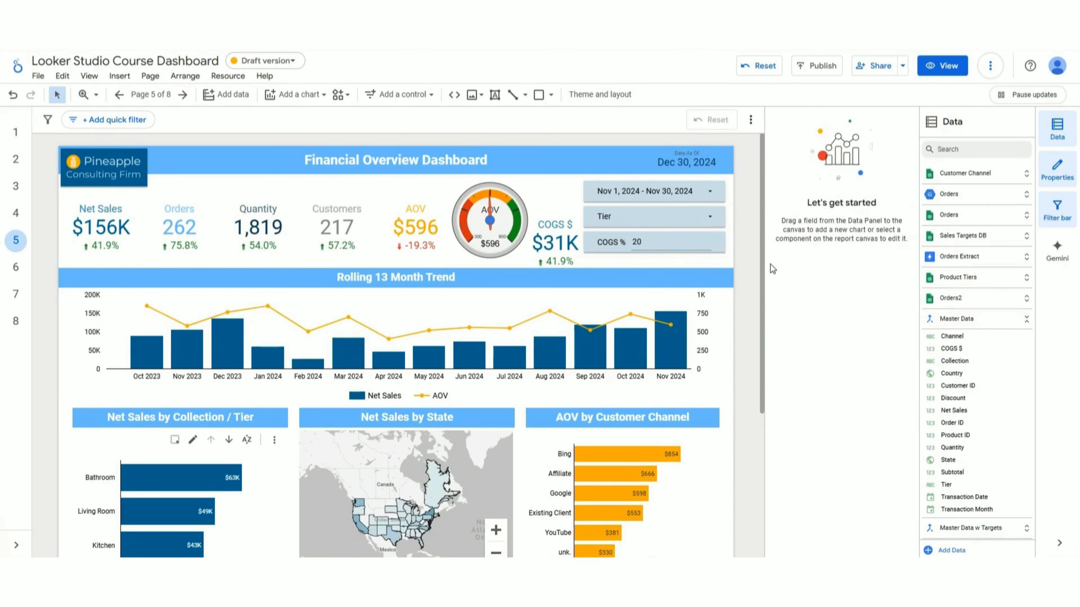
left_click(653, 234)
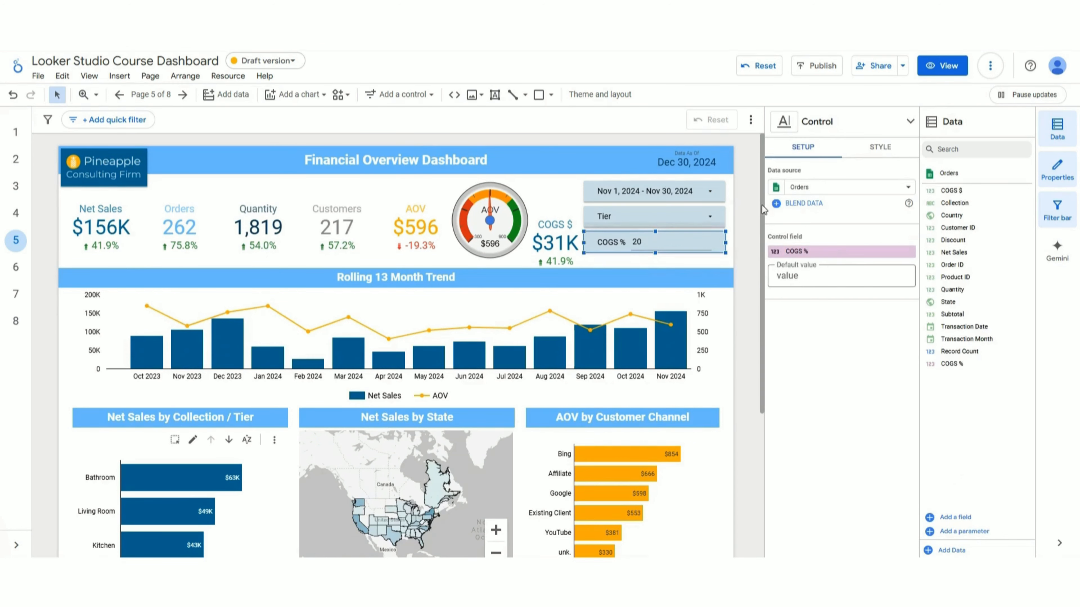
left_click(829, 275)
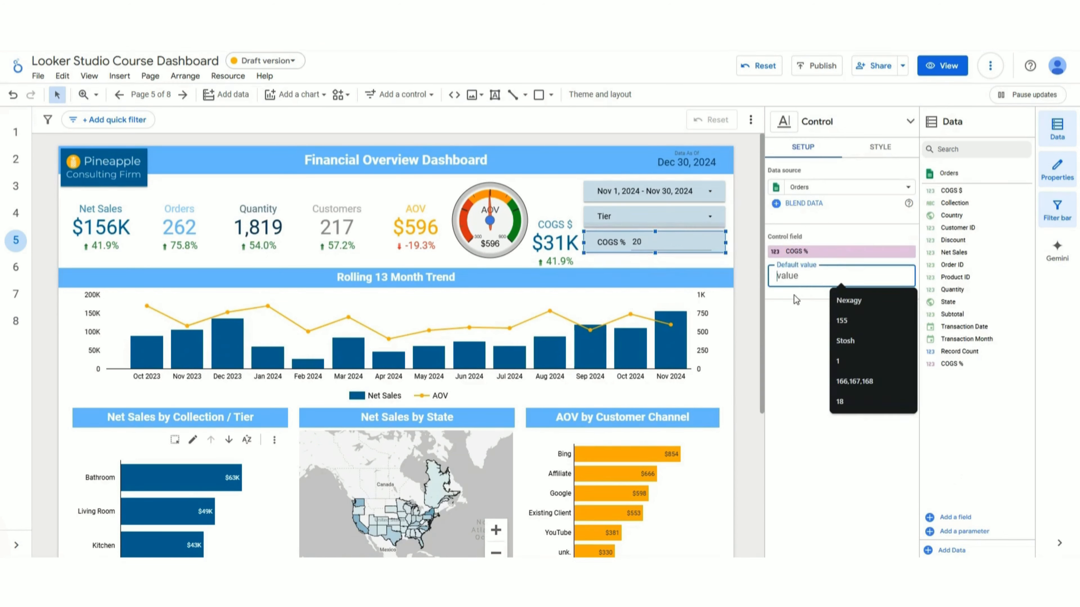
left_click(787, 305)
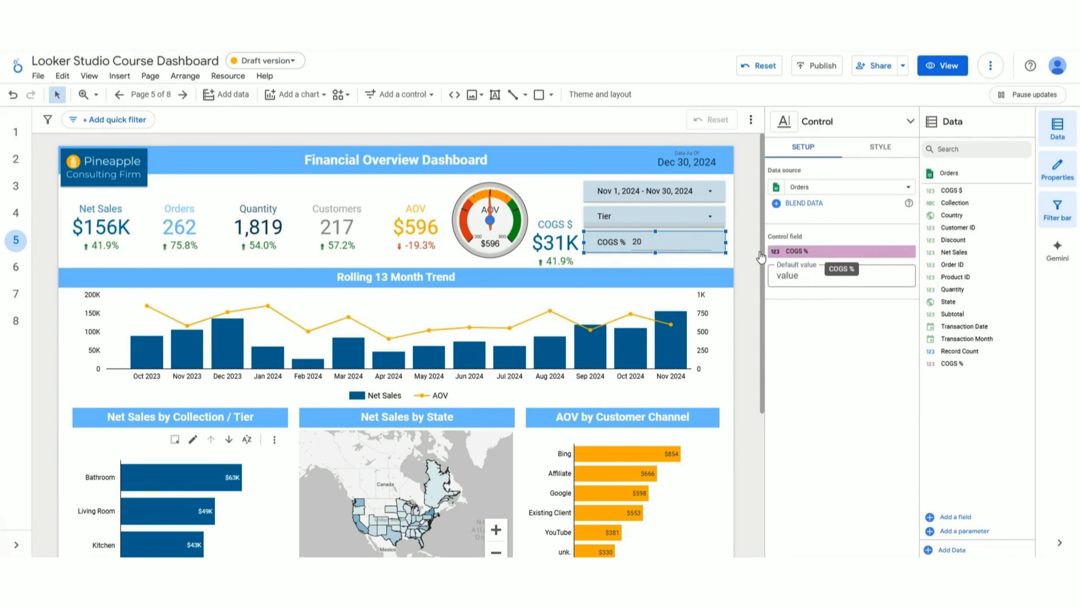
left_click(644, 259)
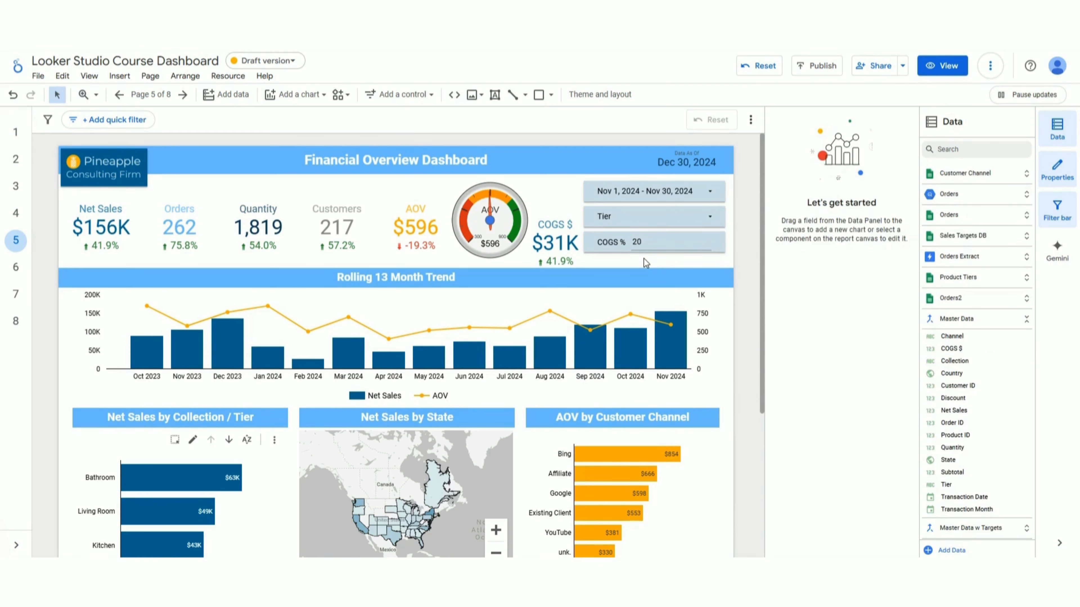